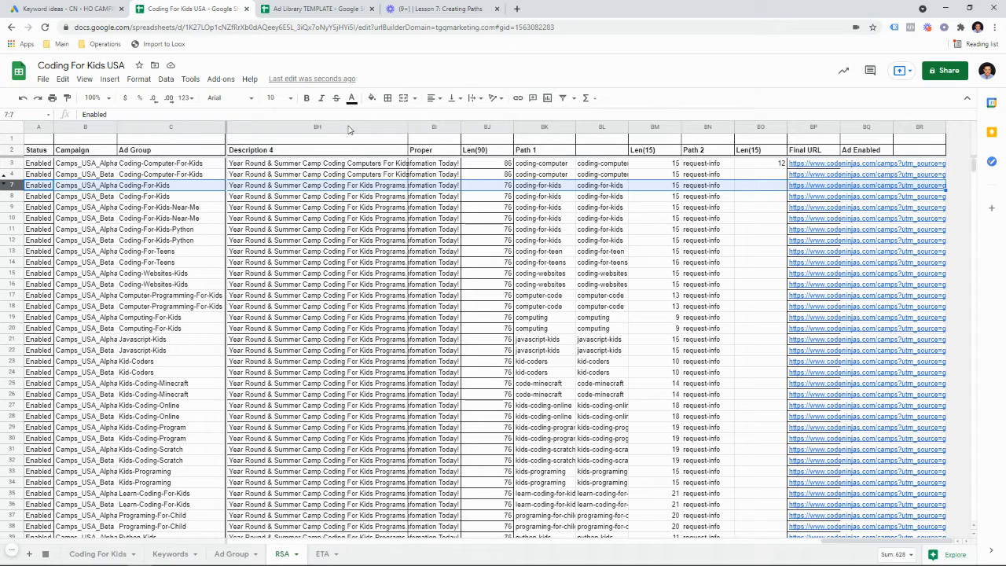
# Copy rows 1 to 3 of the Ad Library TEMPLATE's ETA sheet into Coding For Kids USA's ETA sheet at A1, and fit all column widths.
pyautogui.click(322, 14)
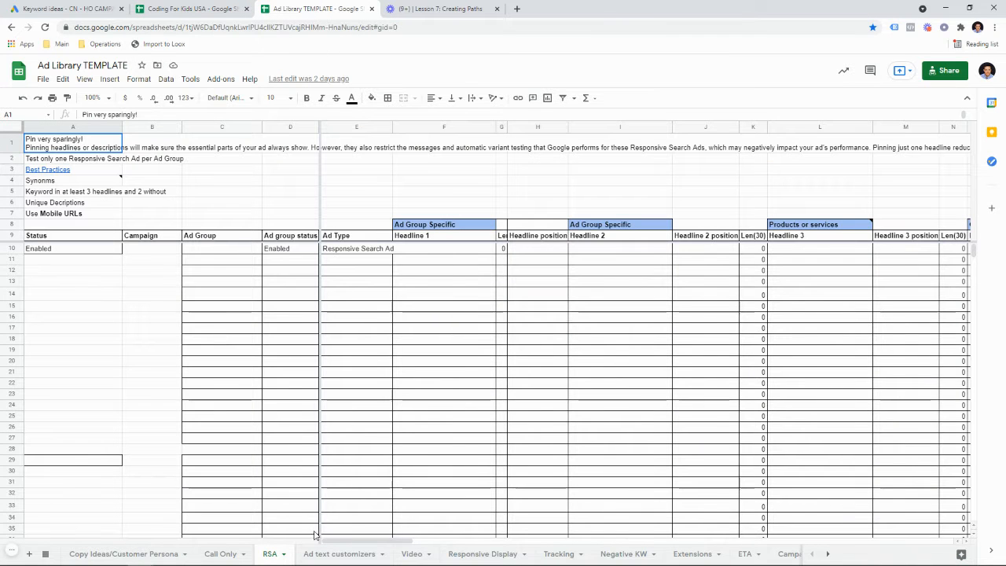
pyautogui.click(742, 554)
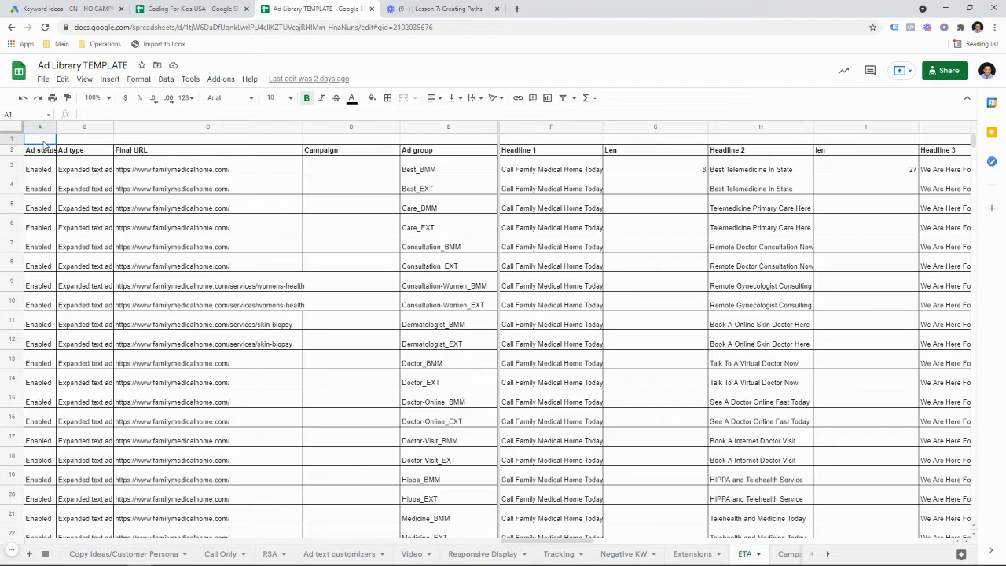
pyautogui.moveTo(19, 142); pyautogui.dragTo(14, 166)
pyautogui.hotkey('ctrl', 'c')
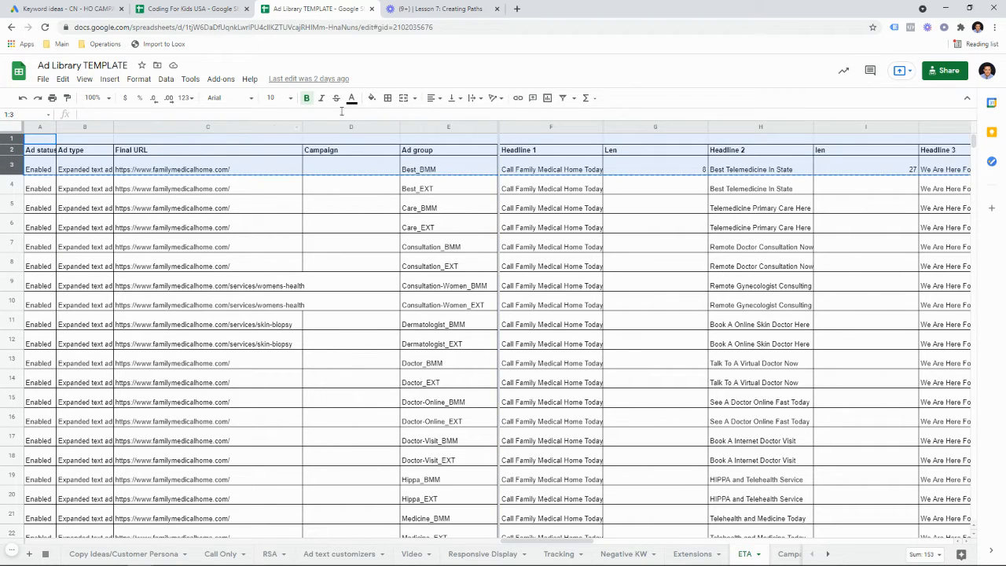
pyautogui.click(209, 7)
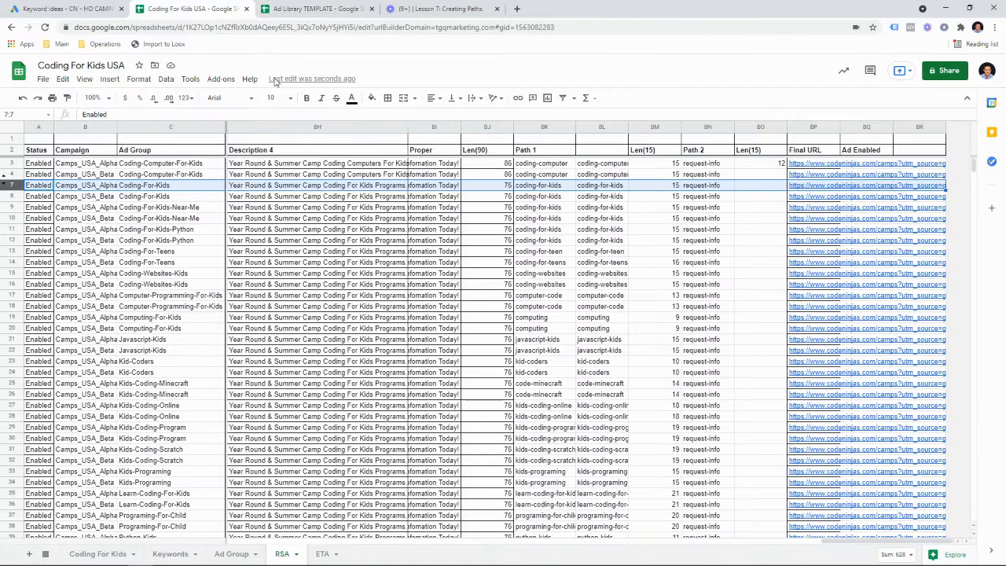
pyautogui.click(324, 553)
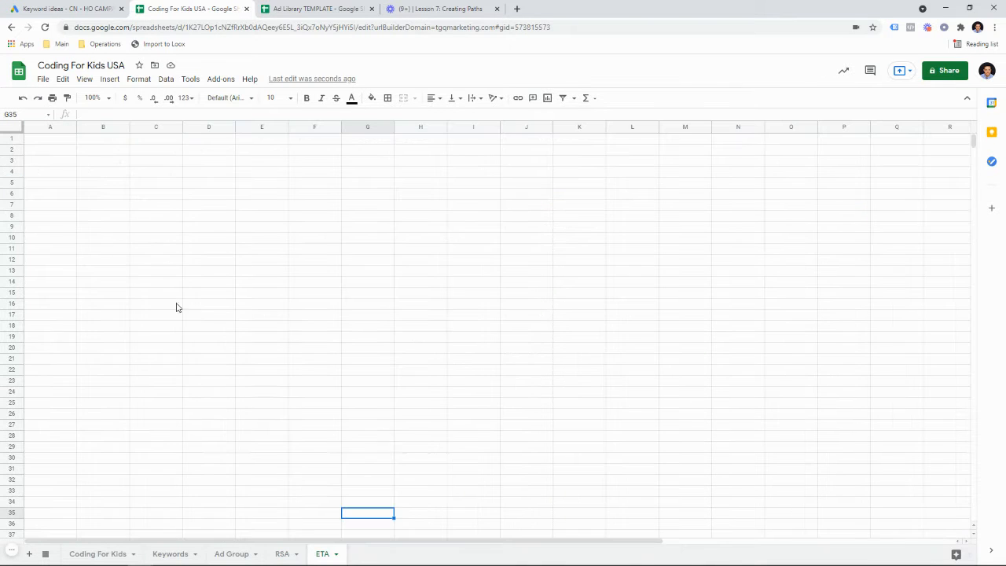
pyautogui.click(29, 142)
pyautogui.hotkey('ctrl', 'v')
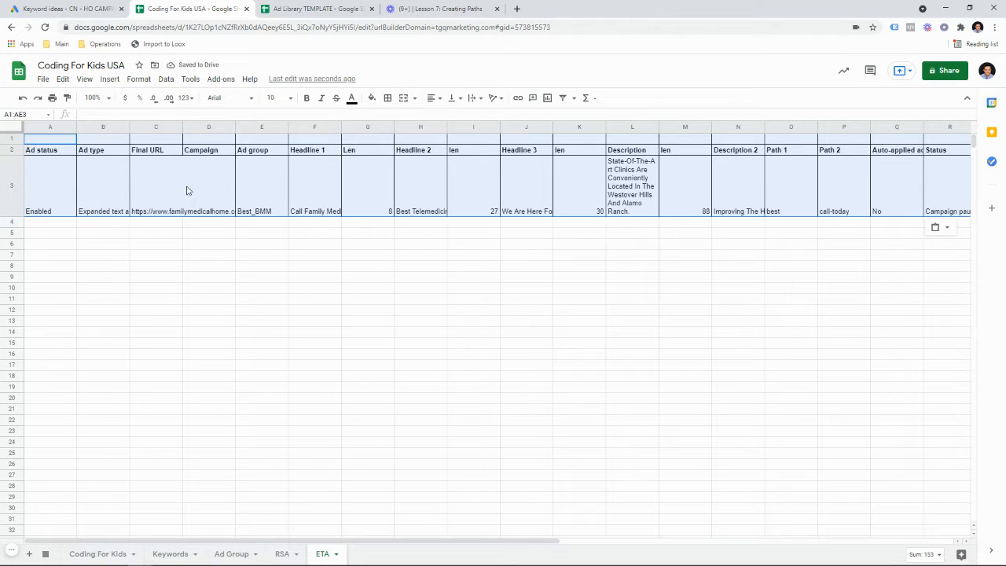
pyautogui.click(13, 127)
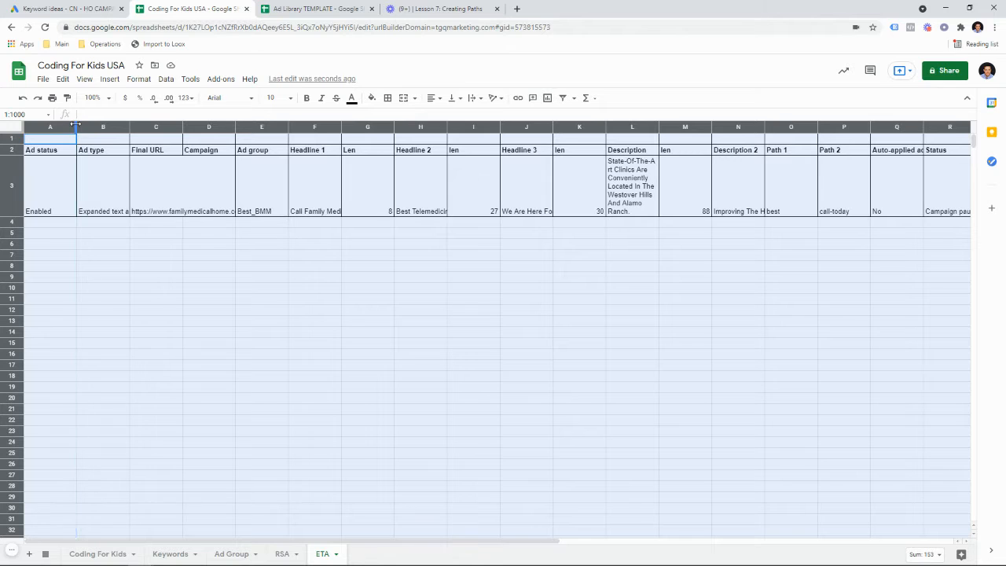
pyautogui.doubleClick(76, 127)
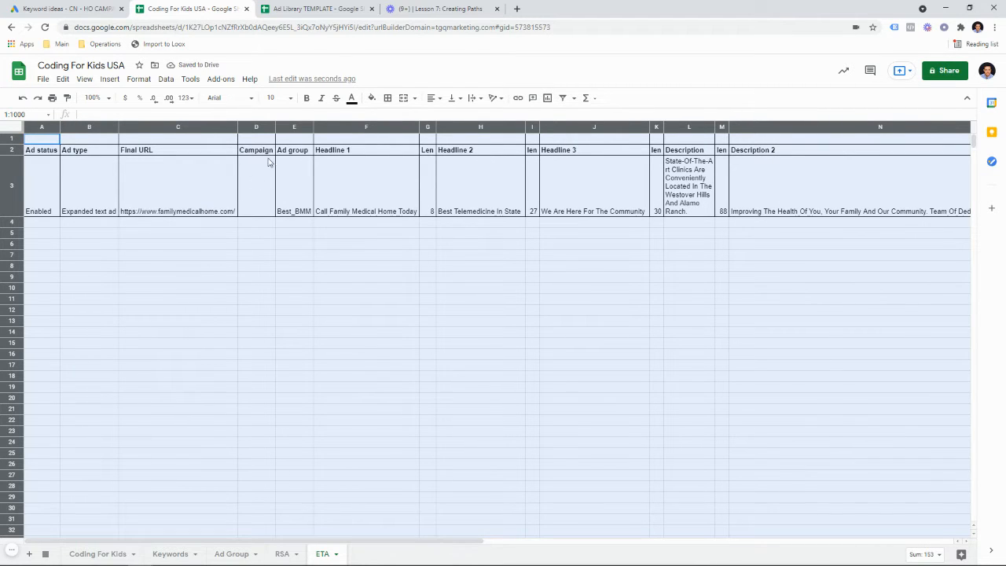
# Copy the campaigns and ad groups in B3:C7 of the RSA sheet into the ETA sheet's Campaign and Ad group columns, starting at D3.
pyautogui.click(283, 554)
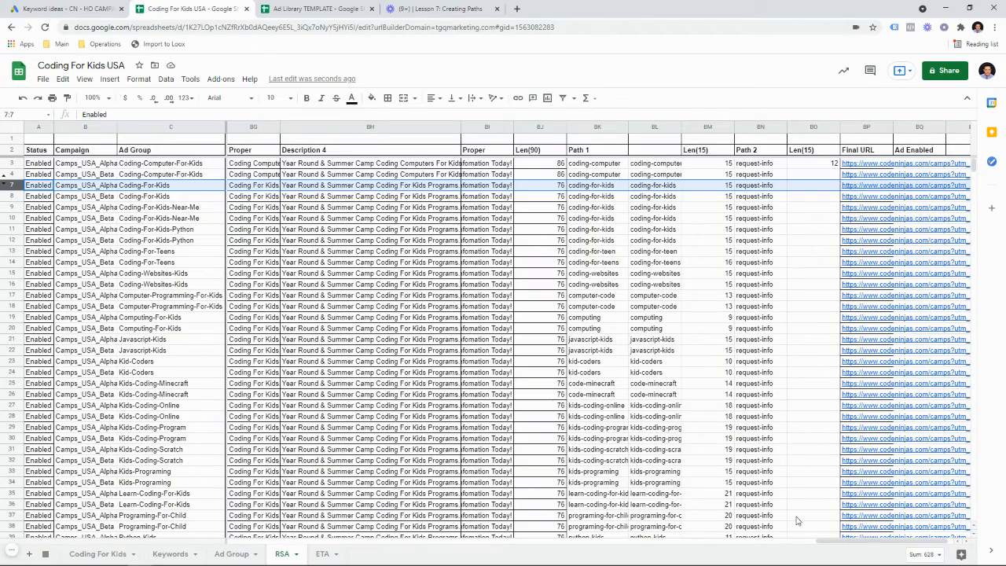
pyautogui.moveTo(825, 540); pyautogui.dragTo(218, 545)
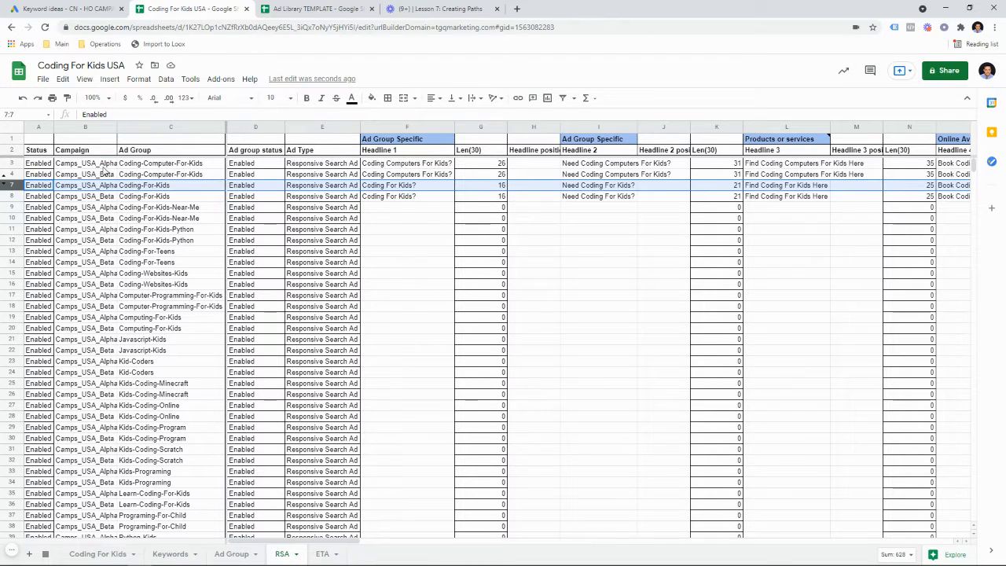
pyautogui.moveTo(105, 165); pyautogui.dragTo(171, 191)
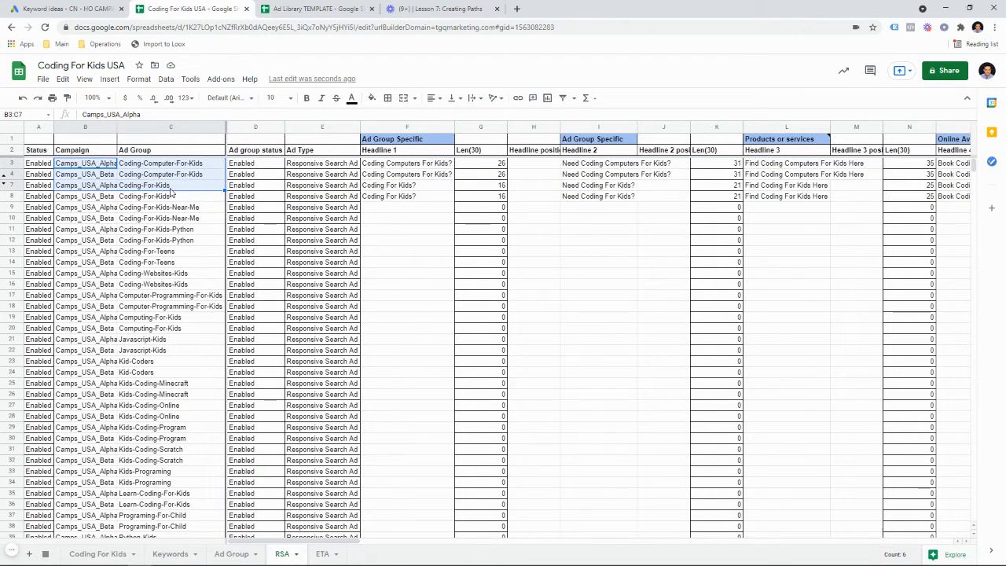
pyautogui.click(322, 553)
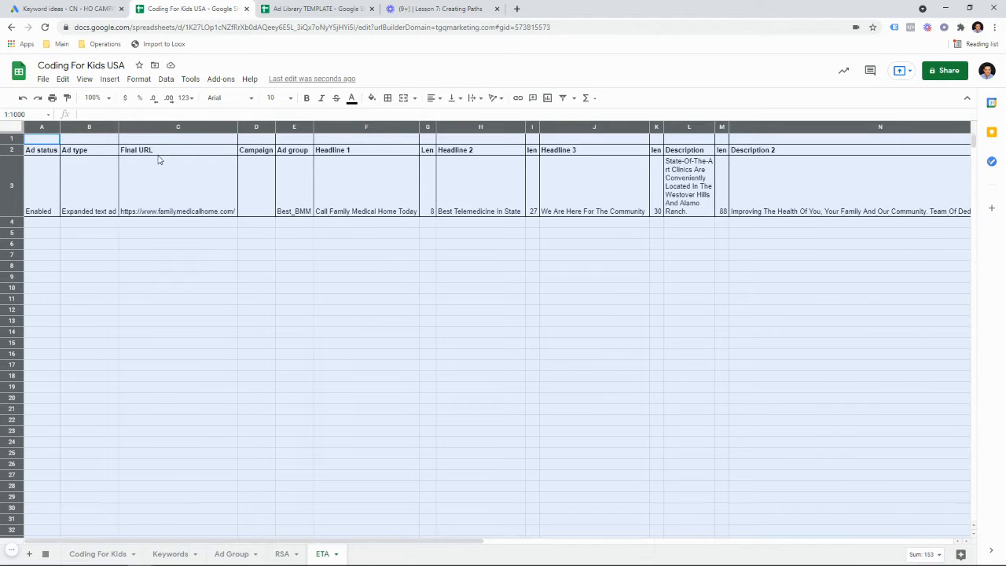
pyautogui.click(220, 178)
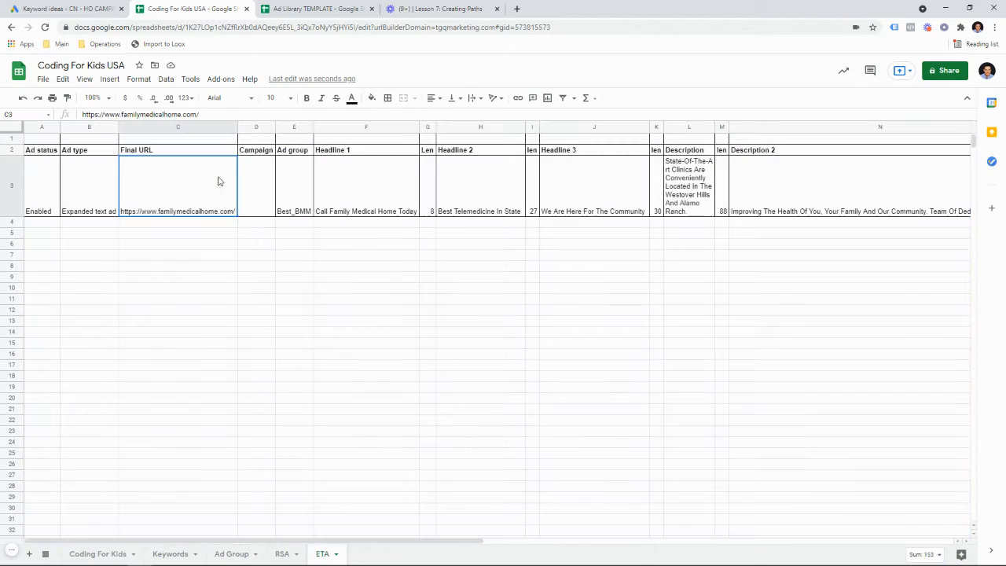
pyautogui.click(264, 182)
pyautogui.hotkey('ctrl', 'v')
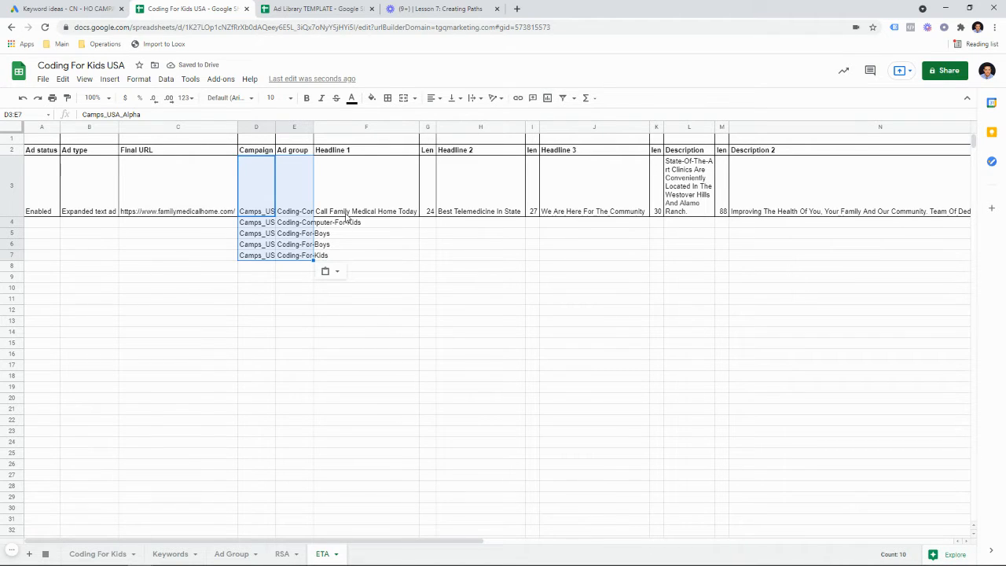
# Copy the first Final URL from the RSA sheet into C3 of the ETA sheet and fill it down to row 7.
pyautogui.click(281, 553)
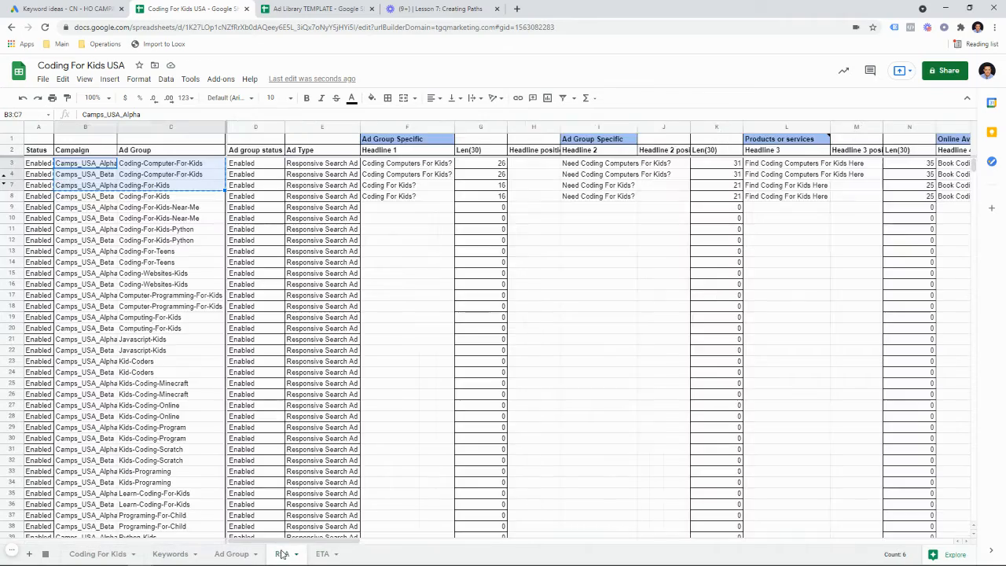
pyautogui.moveTo(295, 542); pyautogui.dragTo(887, 540)
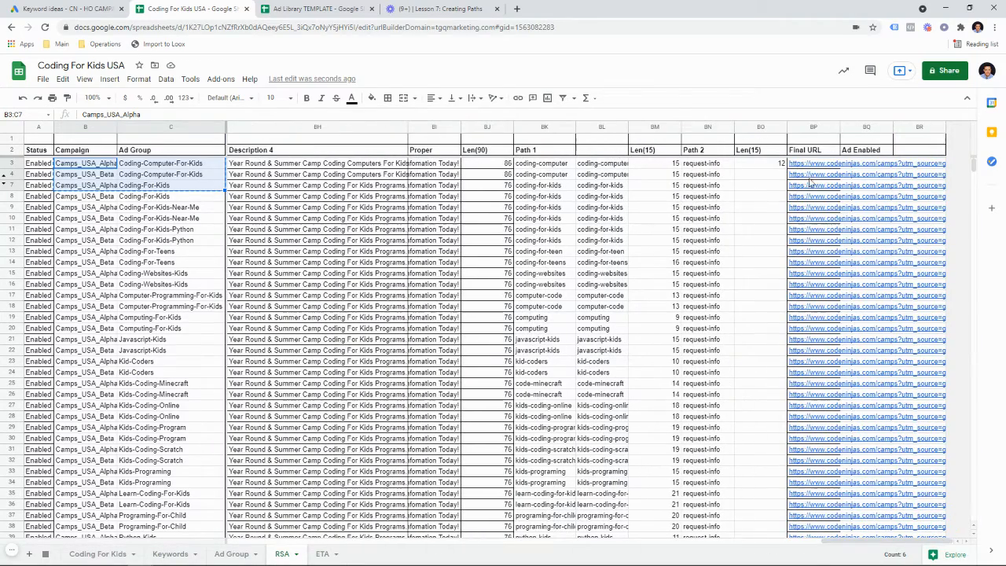
pyautogui.click(806, 166)
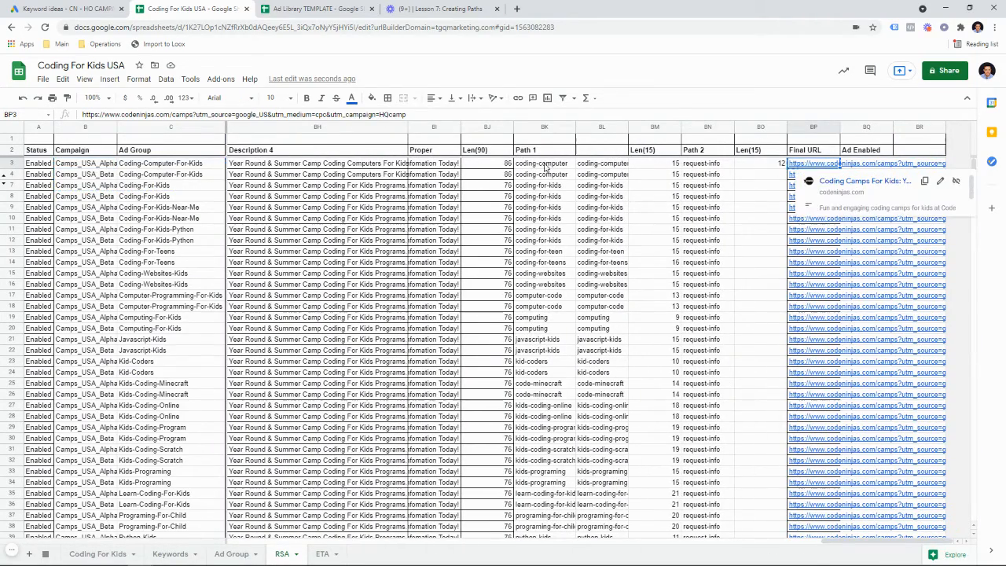
pyautogui.click(322, 554)
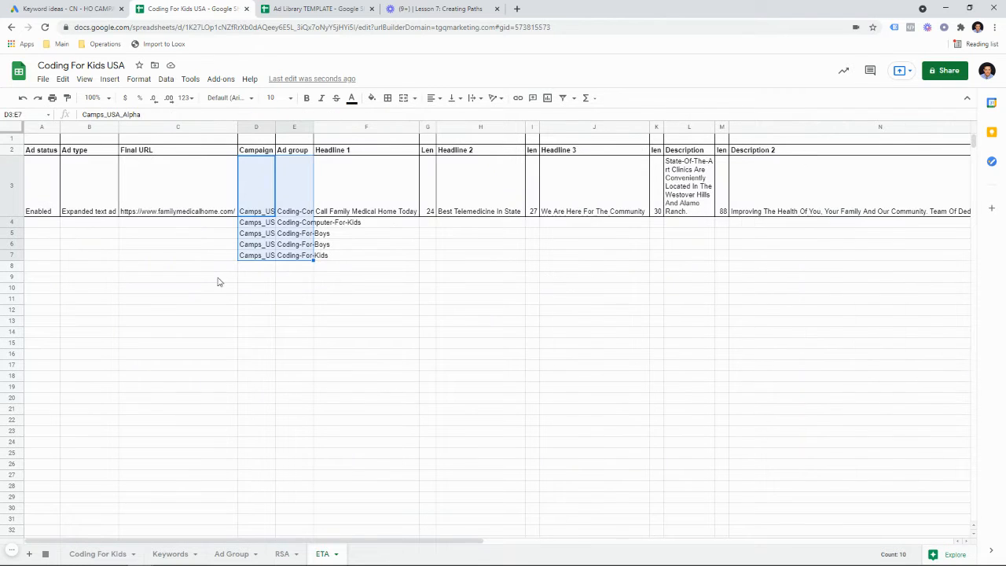
pyautogui.click(134, 203)
pyautogui.write('https://www.codeninjas.com/camps?utm_source=google_US&utm_medium=cpc&utm_campaign=HQcamp')
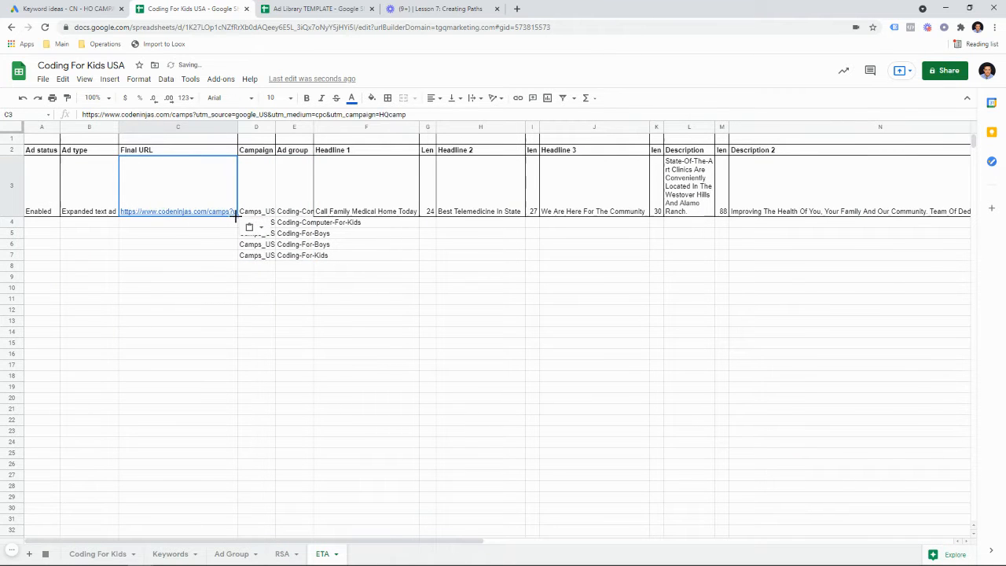
pyautogui.moveTo(236, 217); pyautogui.dragTo(235, 256)
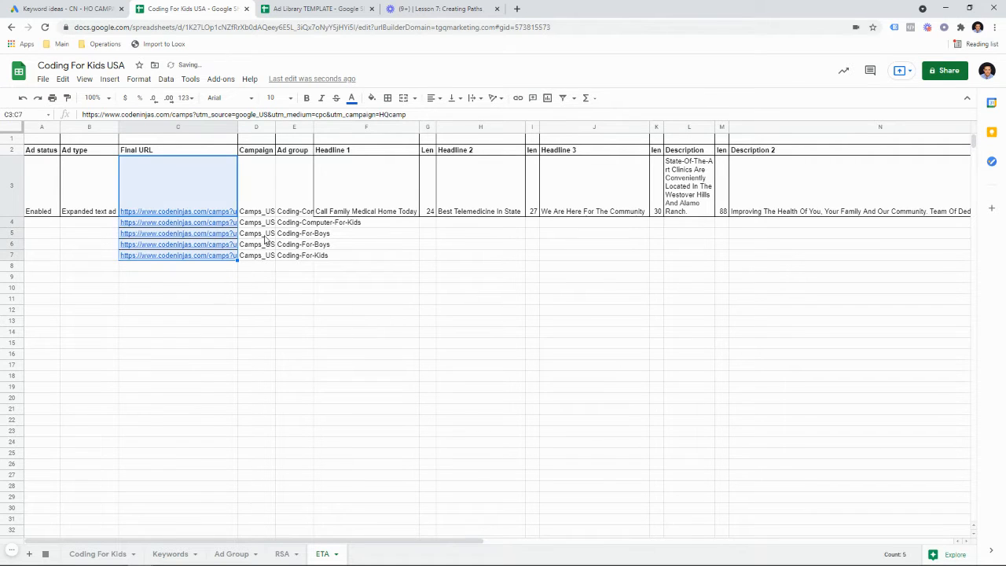
# Fill the Enabled status and Expanded text ad type down to row 7, and fit the Campaign and Ad group column widths.
pyautogui.doubleClick(312, 126)
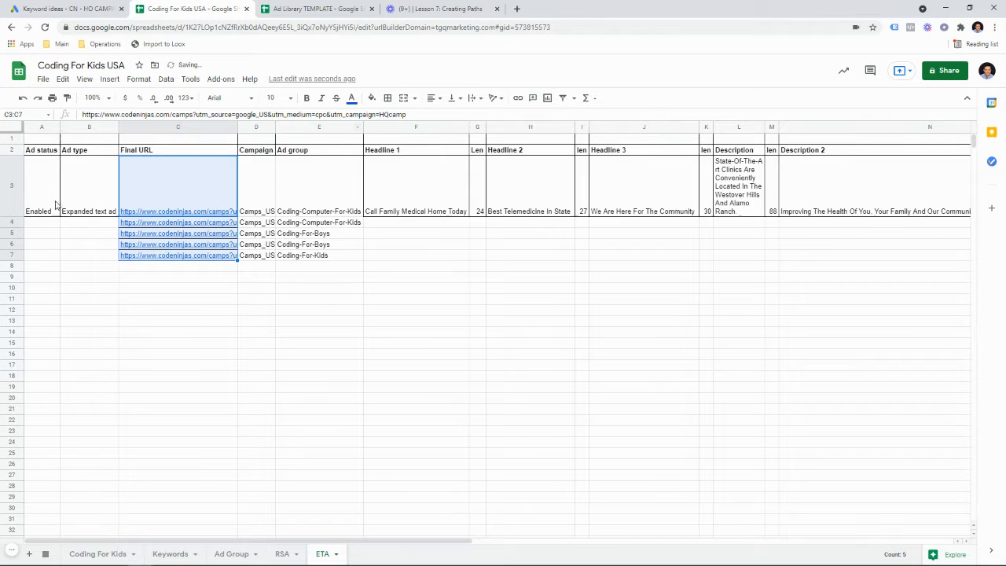
pyautogui.moveTo(55, 204); pyautogui.dragTo(78, 206)
pyautogui.doubleClick(117, 217)
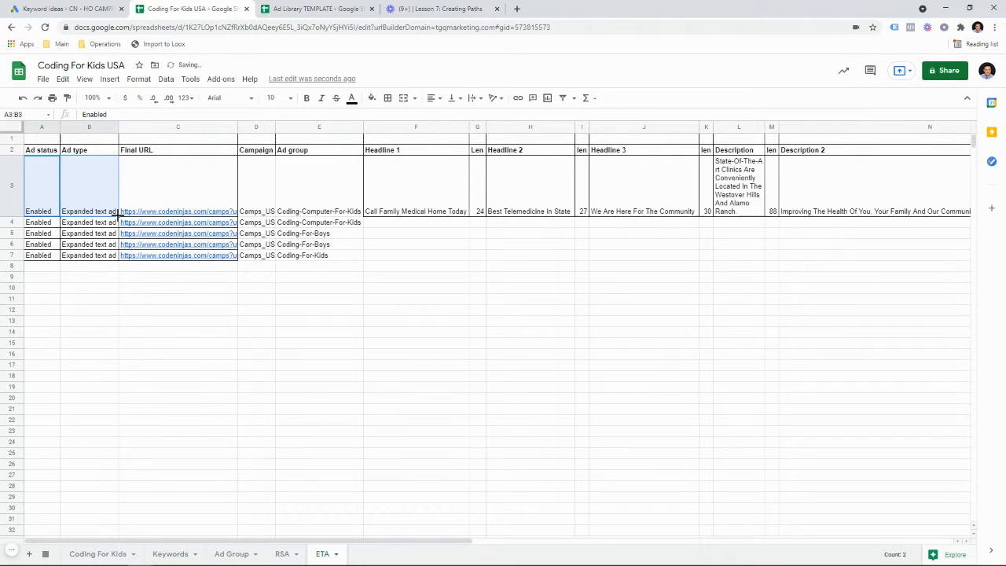
pyautogui.doubleClick(275, 126)
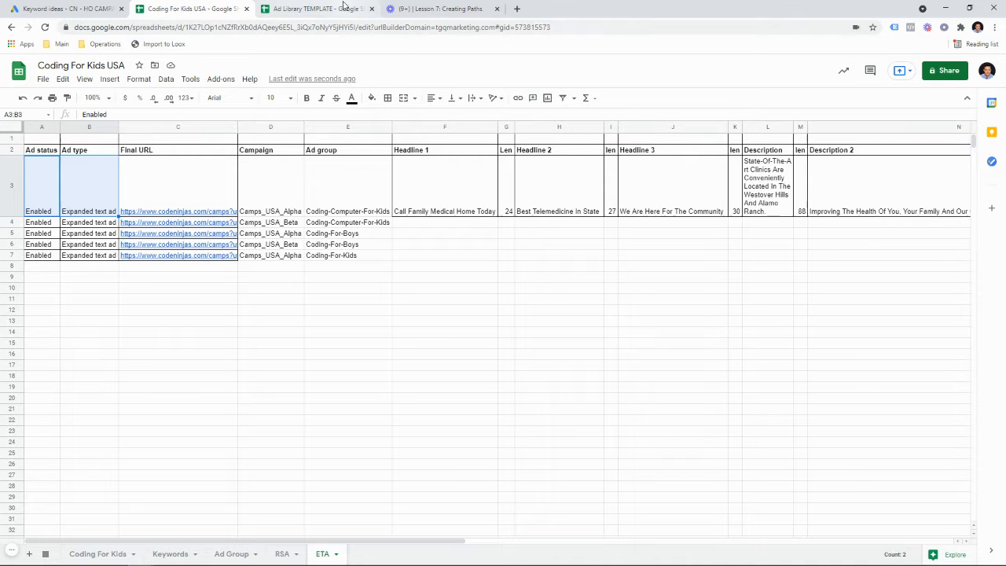
# Copy the Headline 1 entries in F3:F8 of the RSA sheet into the ETA sheet's Headline 1 column, starting at F3.
pyautogui.click(315, 9)
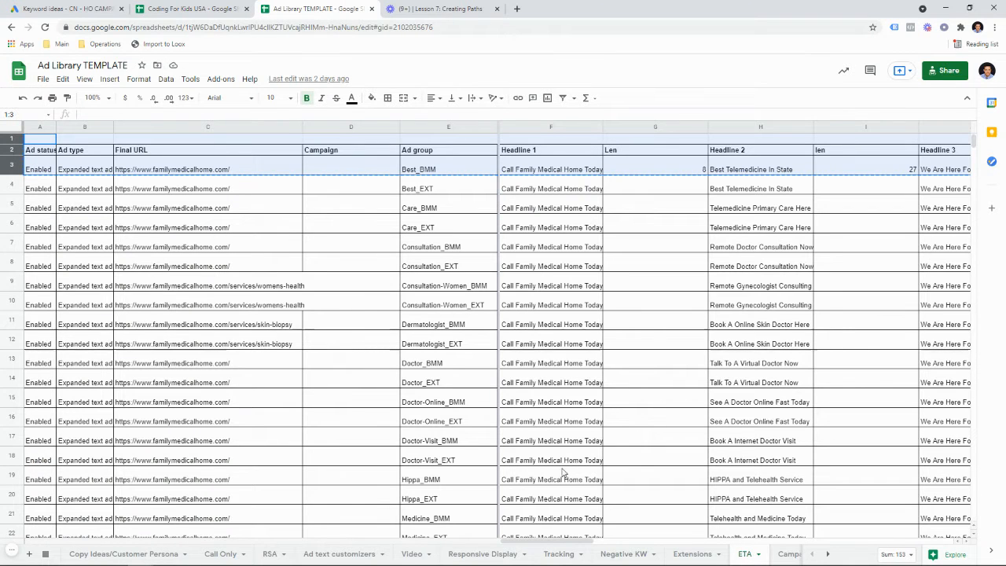
pyautogui.click(192, 9)
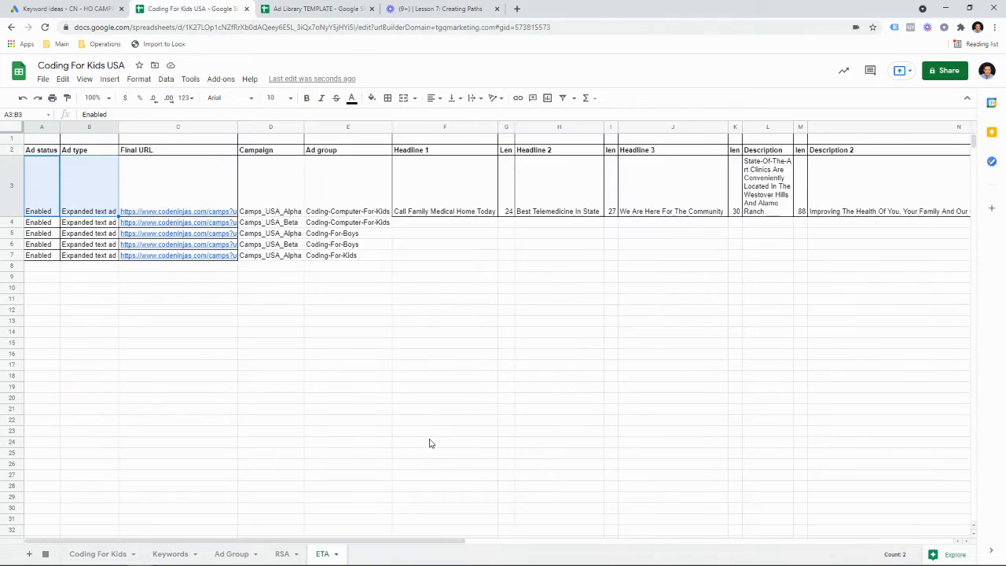
pyautogui.click(282, 553)
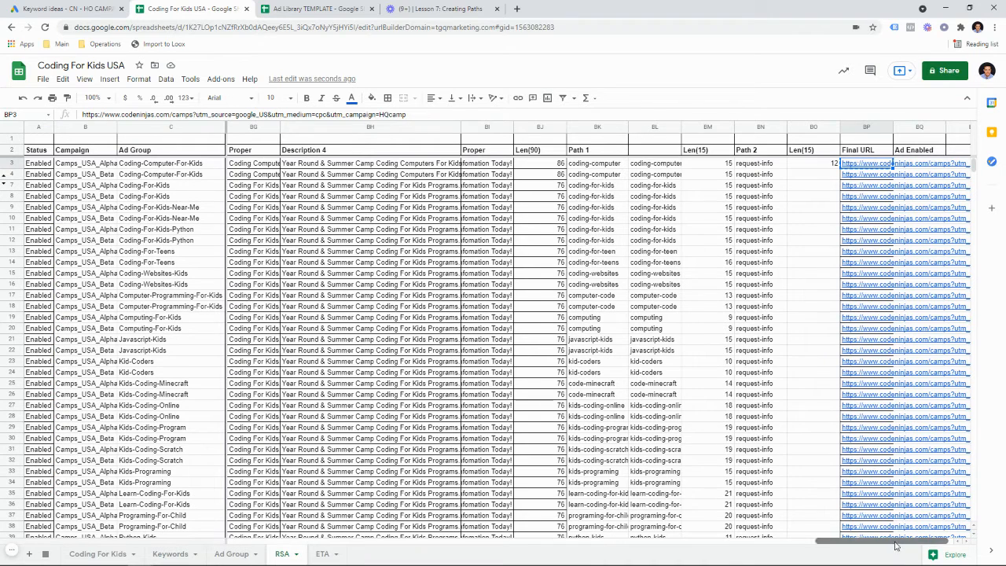
pyautogui.moveTo(899, 542); pyautogui.dragTo(310, 541)
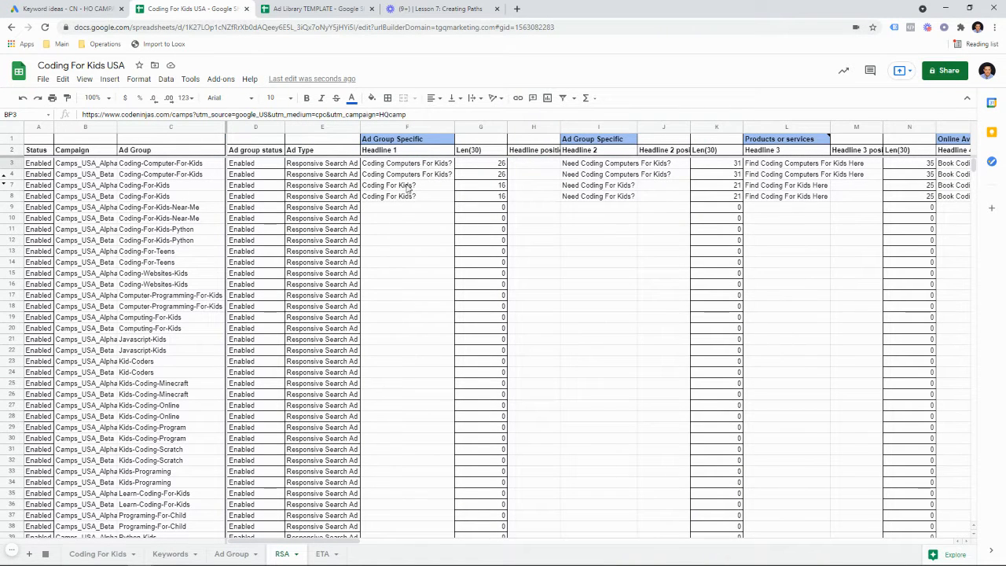
pyautogui.moveTo(430, 163); pyautogui.dragTo(427, 197)
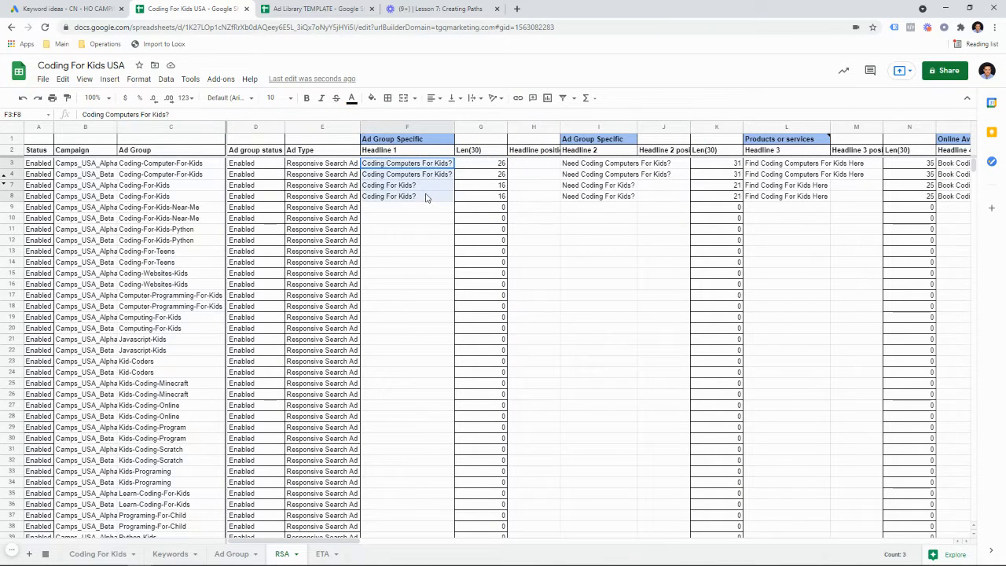
pyautogui.hotkey('ctrl', 'c')
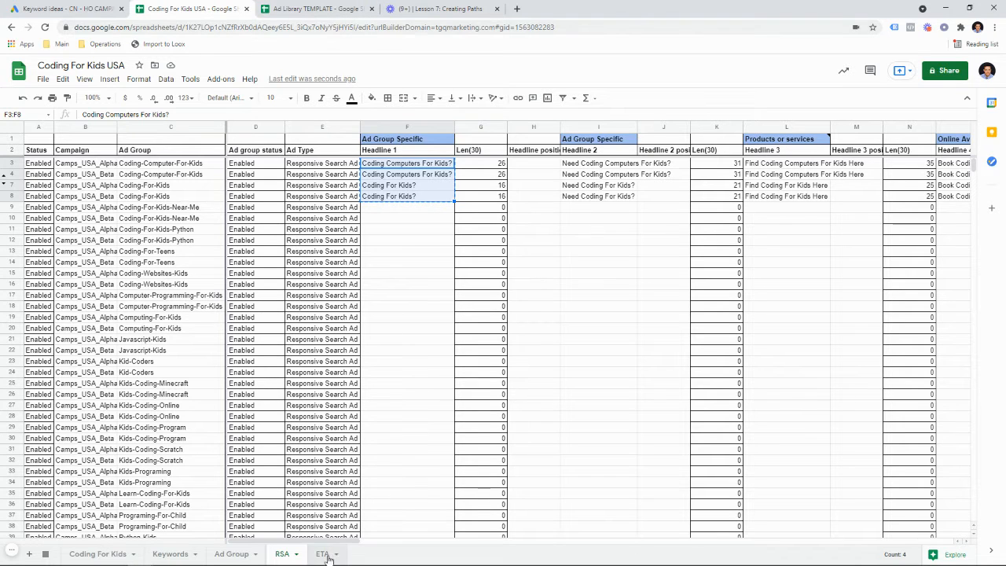
pyautogui.click(323, 554)
pyautogui.click(457, 182)
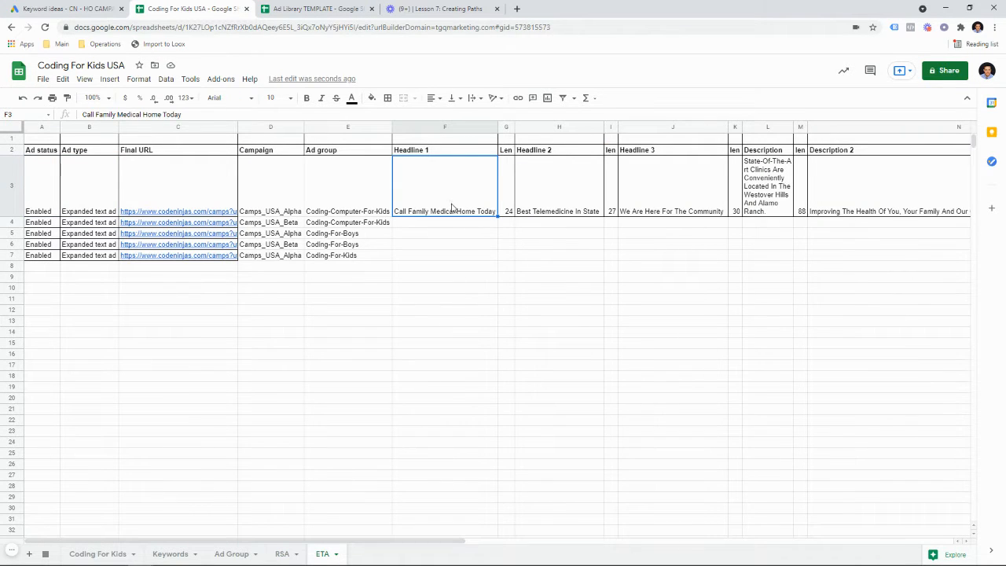
pyautogui.hotkey('ctrl', 'v')
pyautogui.hotkey('ctrl', 'z')
pyautogui.hotkey('ctrl', 'v')
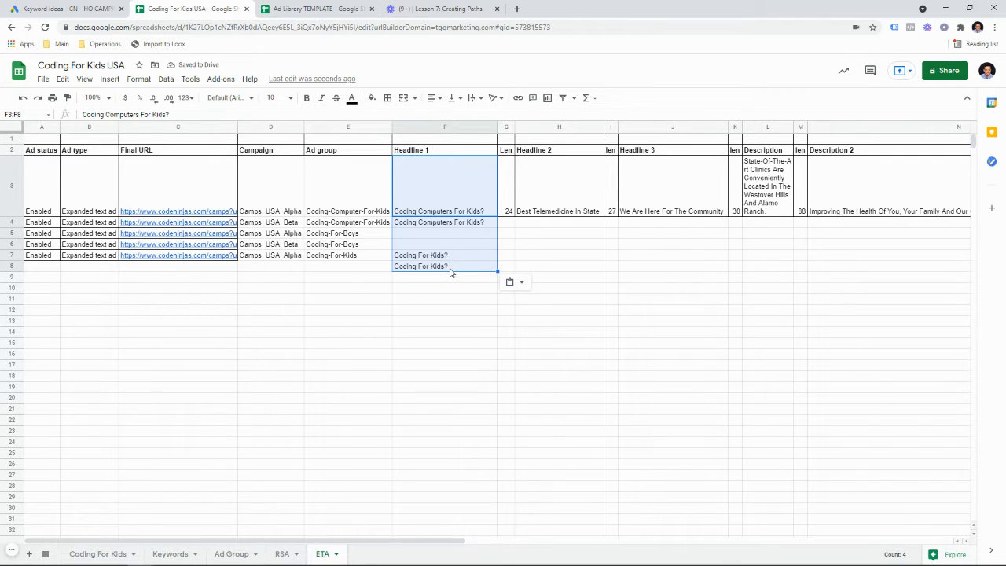
# Copy the "Coding For Kids?" headlines from F7:F8 into F5:F6 and clear the surplus headline in F8.
pyautogui.click(452, 257)
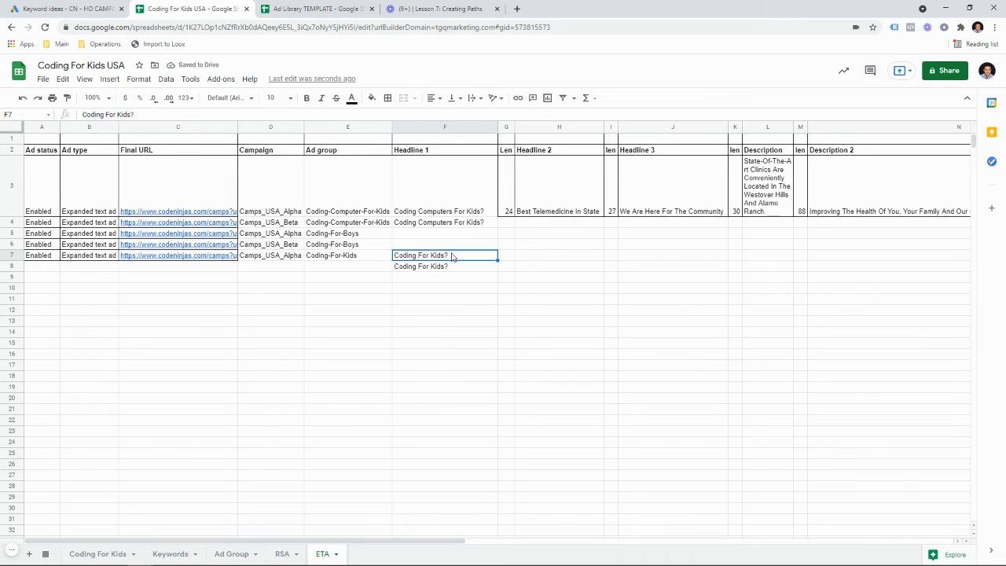
pyautogui.keyDown('shift'); pyautogui.click(451, 265); pyautogui.keyUp('shift')
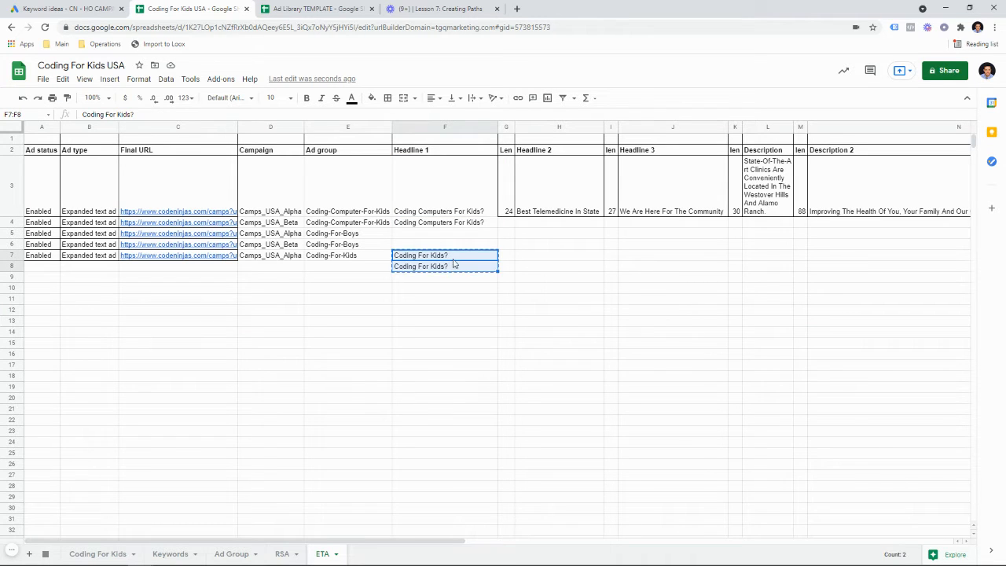
pyautogui.click(452, 233)
pyautogui.hotkey('ctrl', 'v')
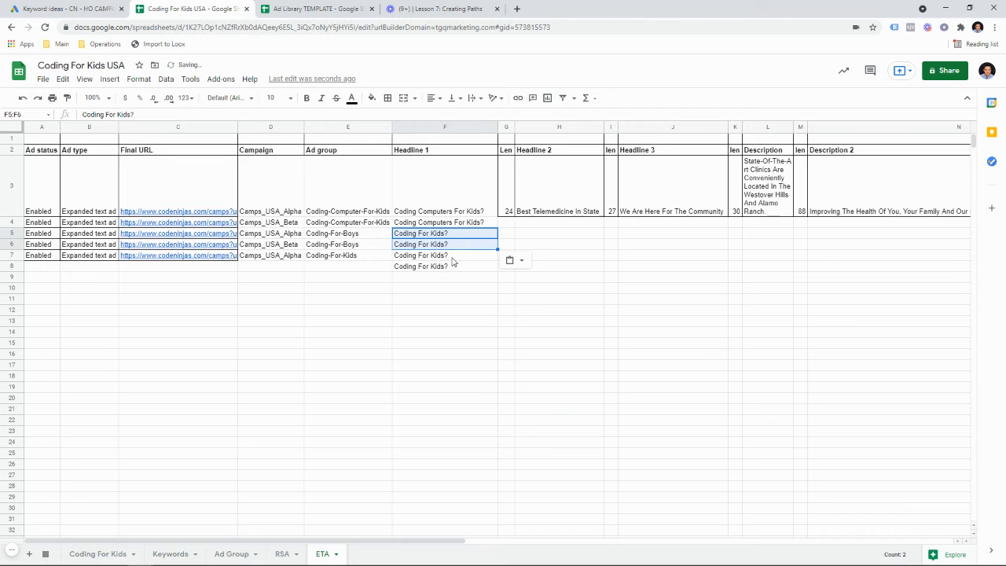
pyautogui.click(450, 267)
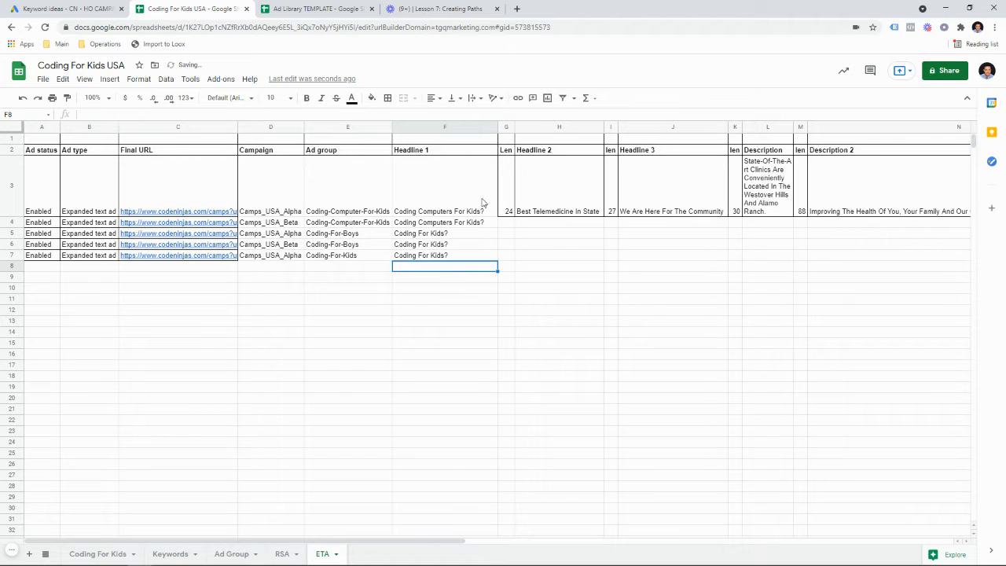
pyautogui.click(361, 9)
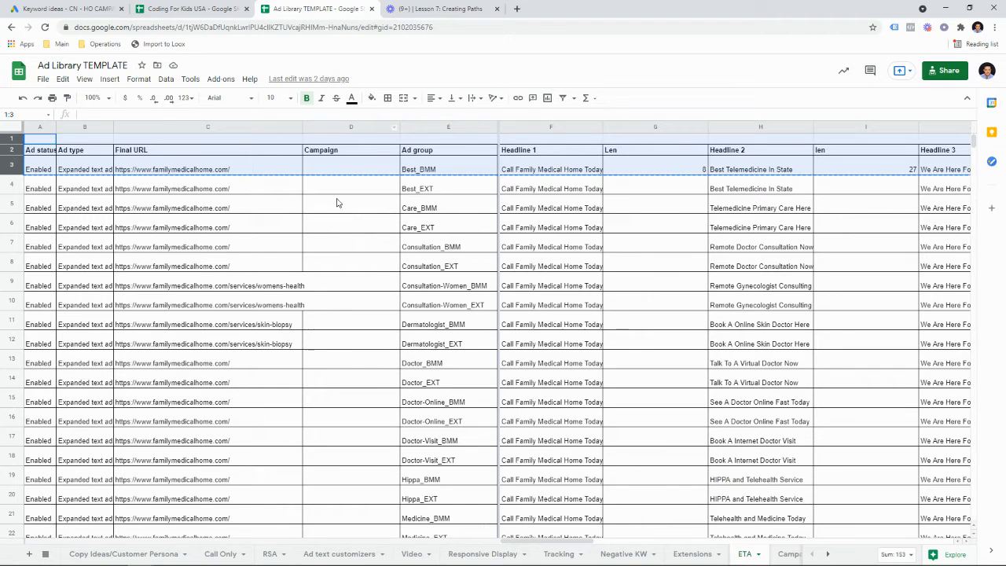
pyautogui.click(188, 8)
pyautogui.click(281, 553)
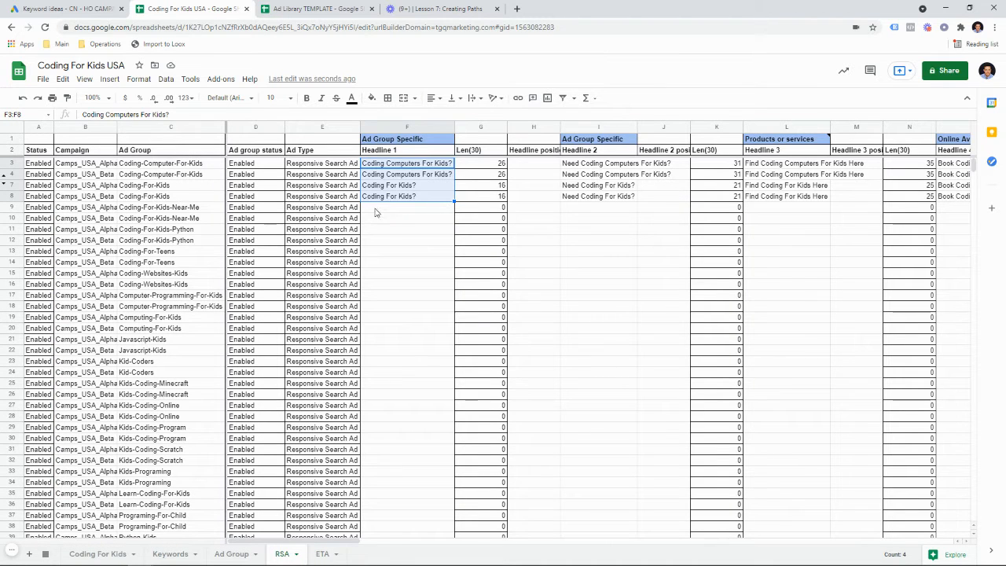
pyautogui.hotkey('ctrl', 'pagedown')
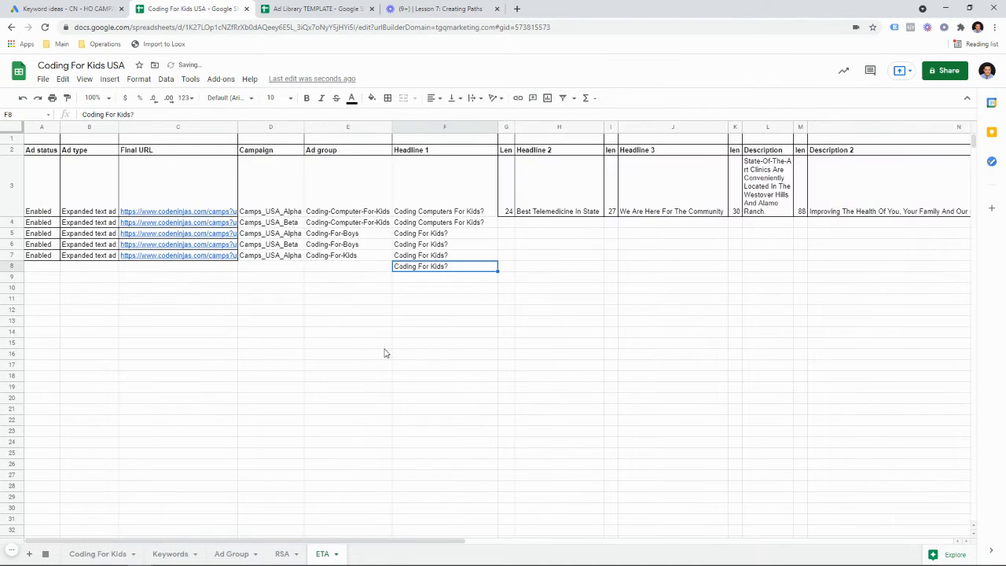
# Unhide the two Coding-For-Boys rows (5 and 6) in the RSA sheet and delete them.
pyautogui.click(280, 553)
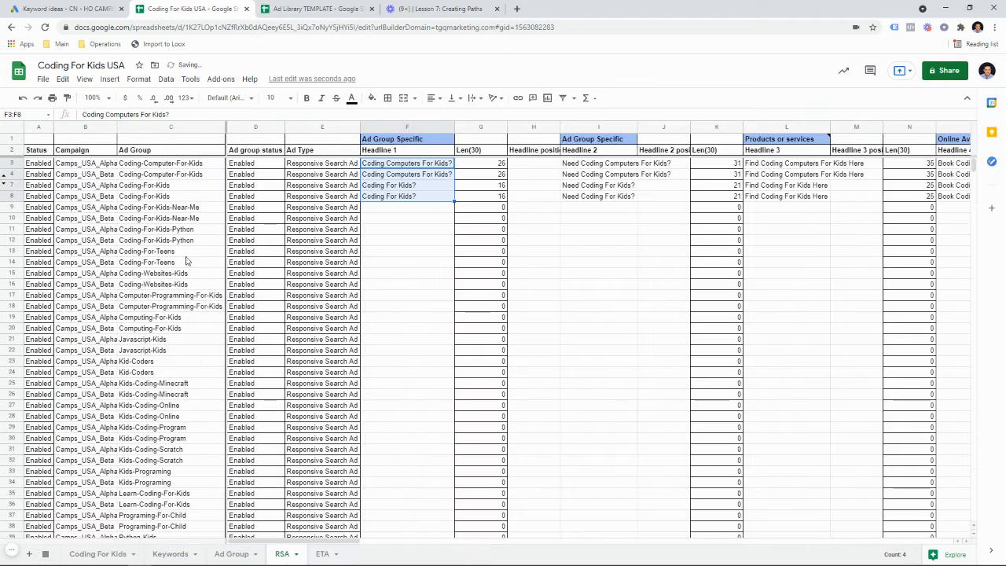
pyautogui.click(4, 186)
pyautogui.click(65, 194)
pyautogui.moveTo(12, 186); pyautogui.dragTo(11, 199)
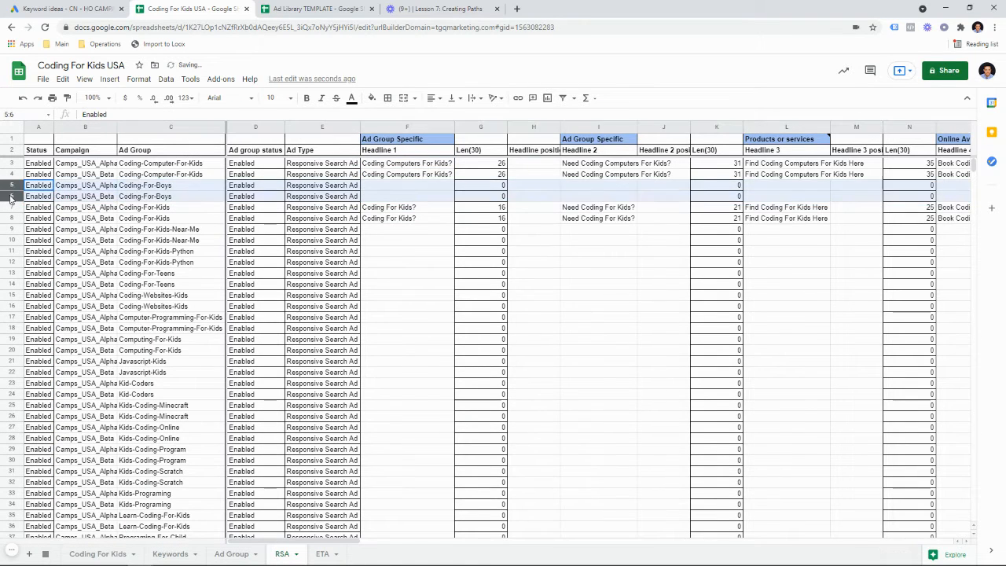
pyautogui.hotkey('ctrl', 'alt', '-')
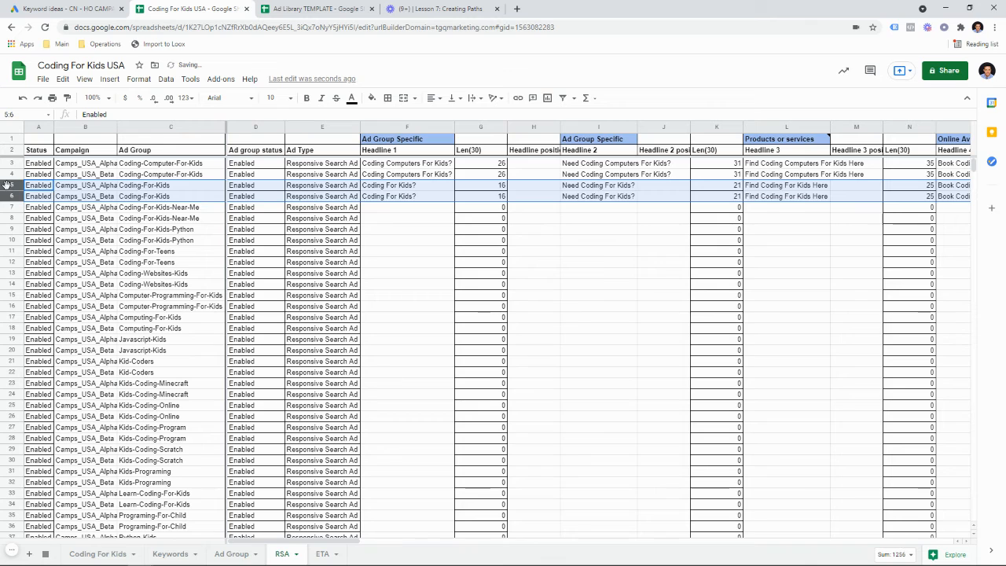
# Copy the Headline 1 entries in F3:F6 of the RSA sheet into the ETA sheet's Headline 1 column, starting at F3.
pyautogui.click(396, 208)
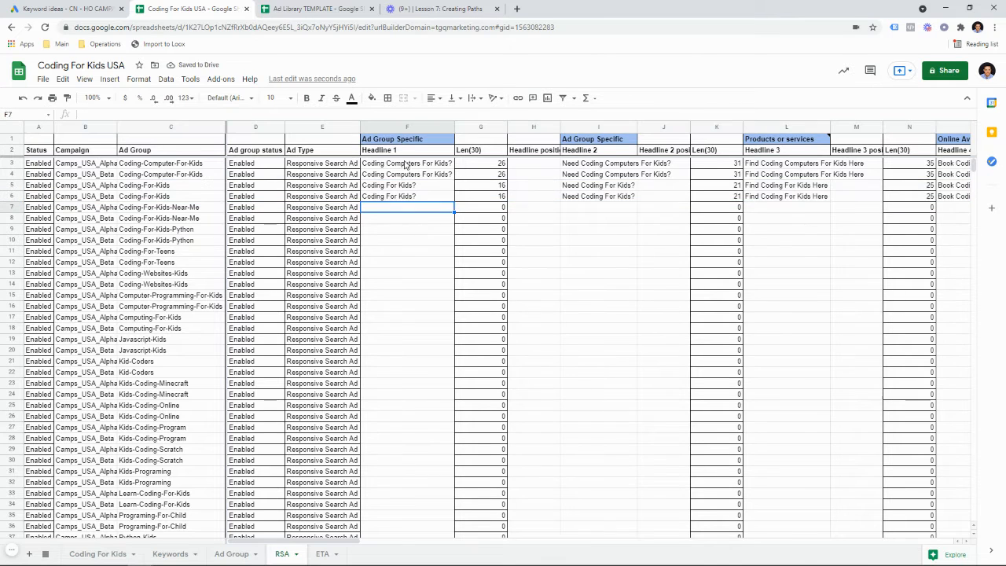
pyautogui.moveTo(405, 164); pyautogui.dragTo(421, 200)
pyautogui.hotkey('ctrl', 'c')
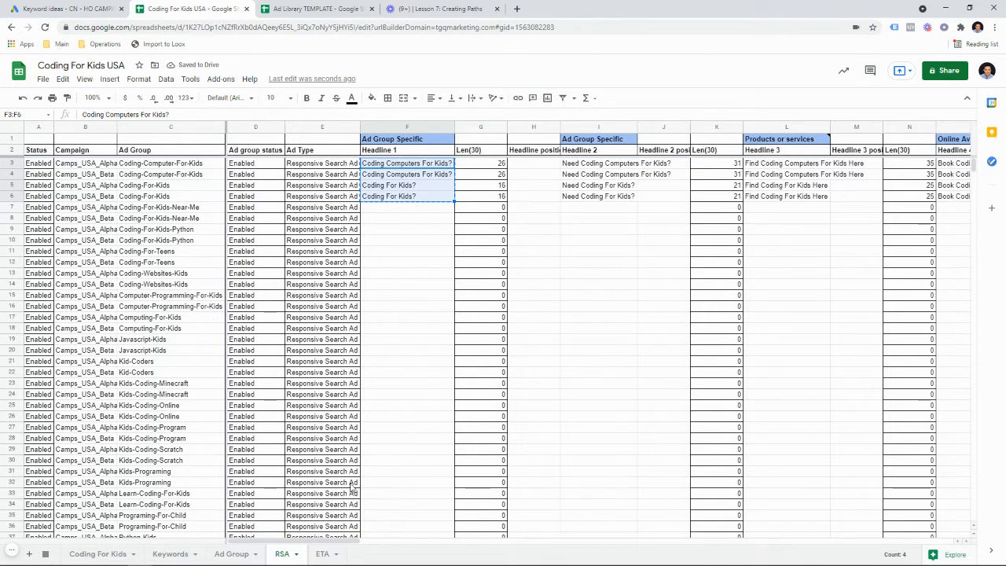
pyautogui.click(322, 553)
pyautogui.click(431, 198)
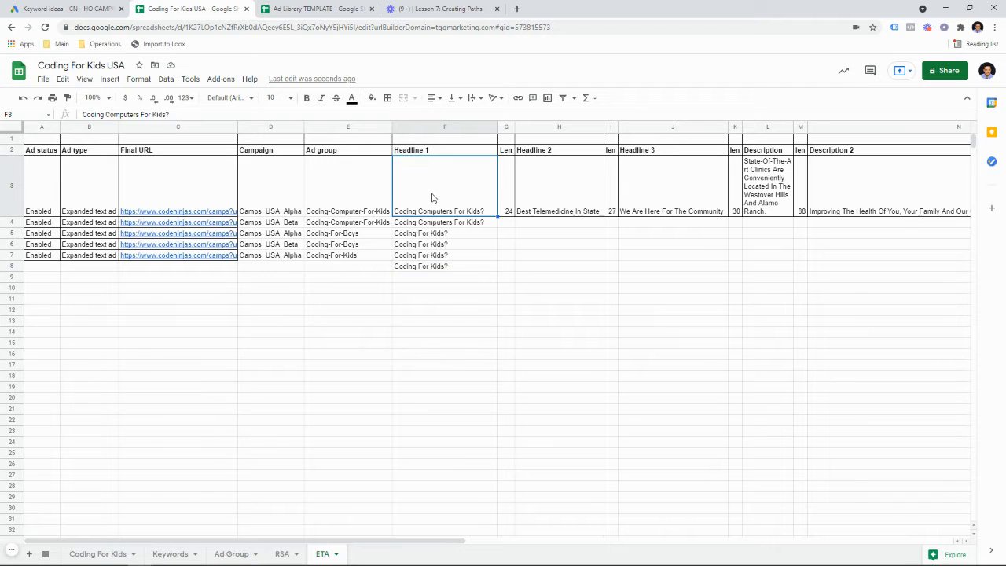
pyautogui.hotkey('ctrl', 'v')
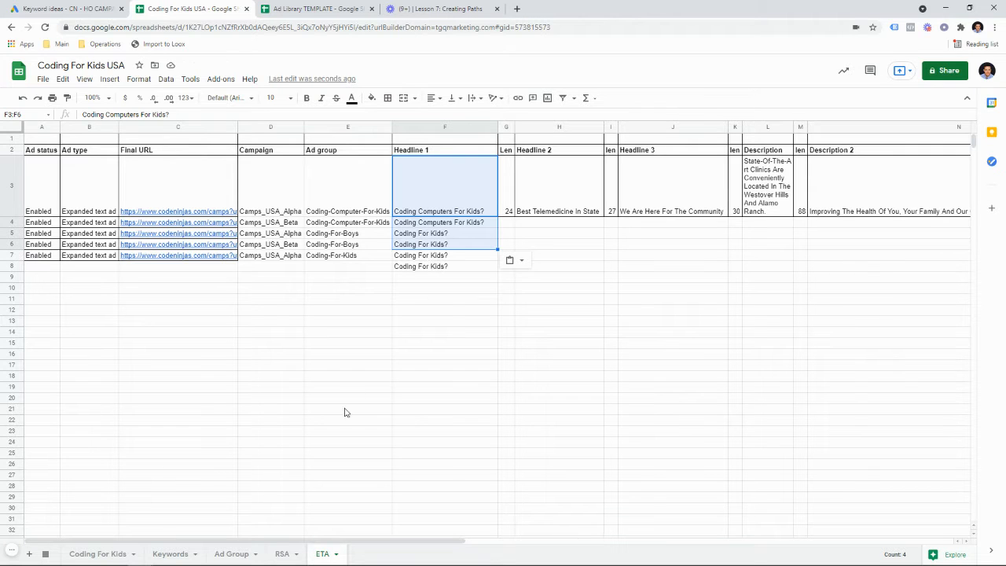
pyautogui.click(279, 554)
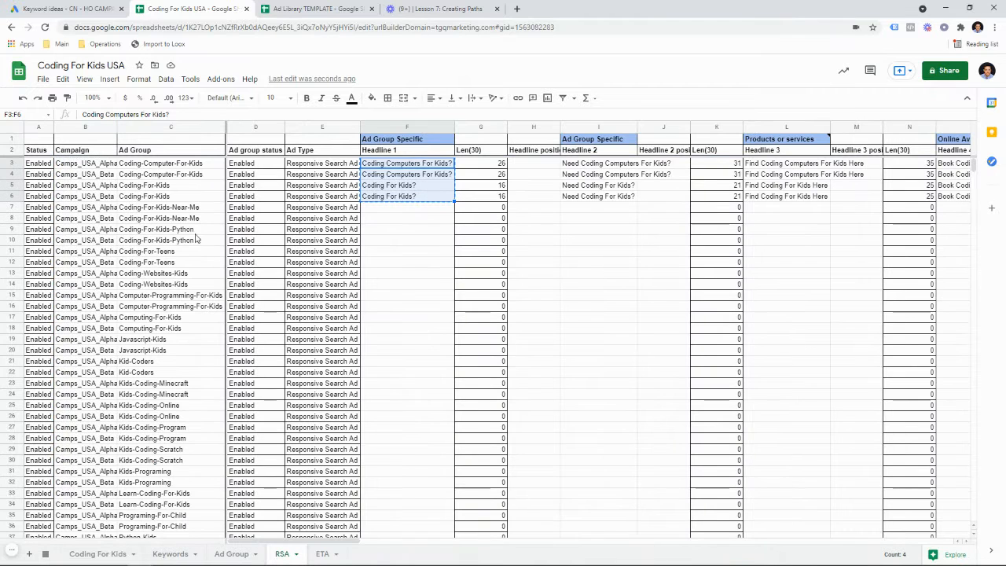
pyautogui.scroll(-5, 227, 275)
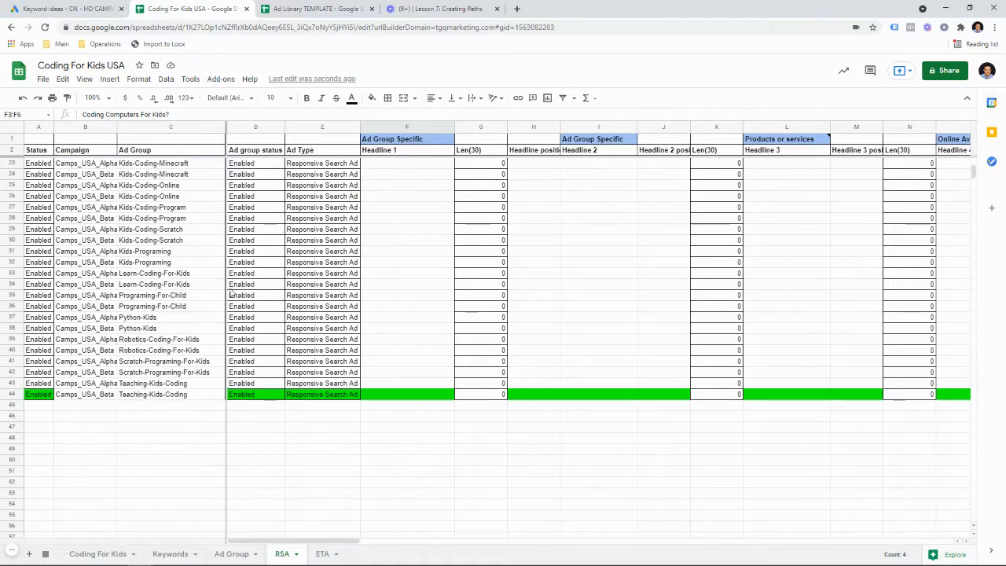
pyautogui.scroll(5, 259, 291)
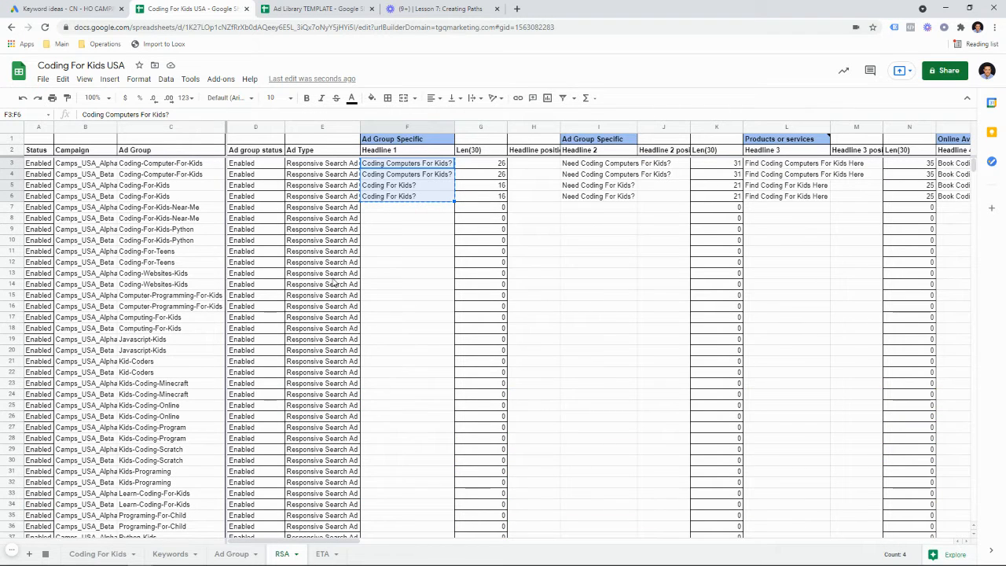
pyautogui.click(377, 9)
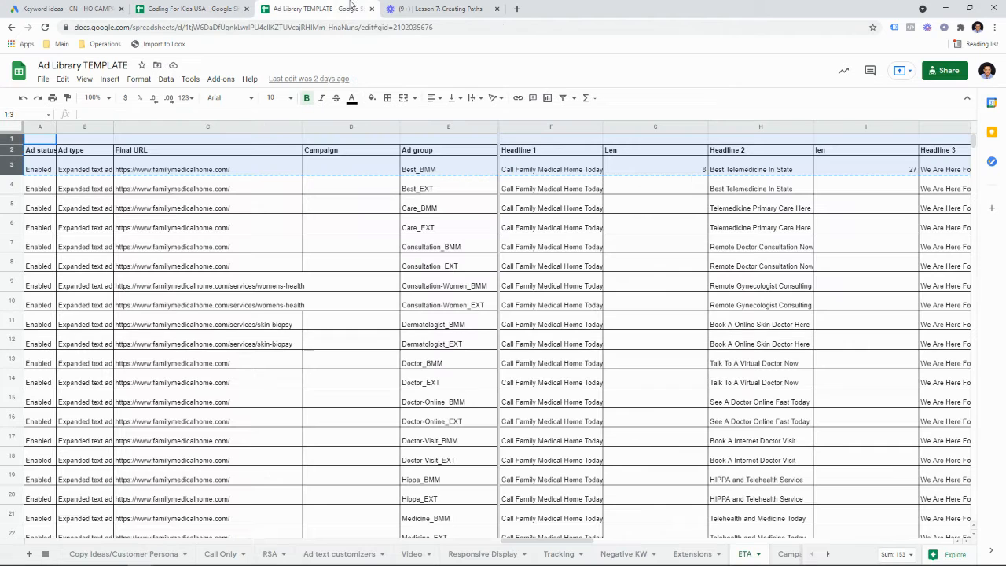
pyautogui.click(228, 9)
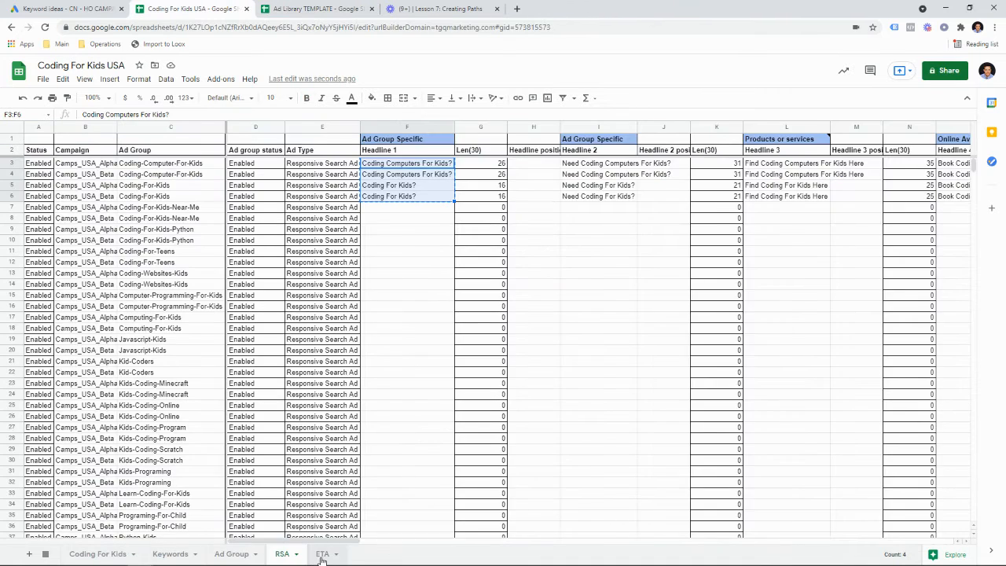
# Clear the surplus "Coding For Kids?" headline in F8 of the ETA sheet.
pyautogui.click(322, 553)
pyautogui.click(459, 268)
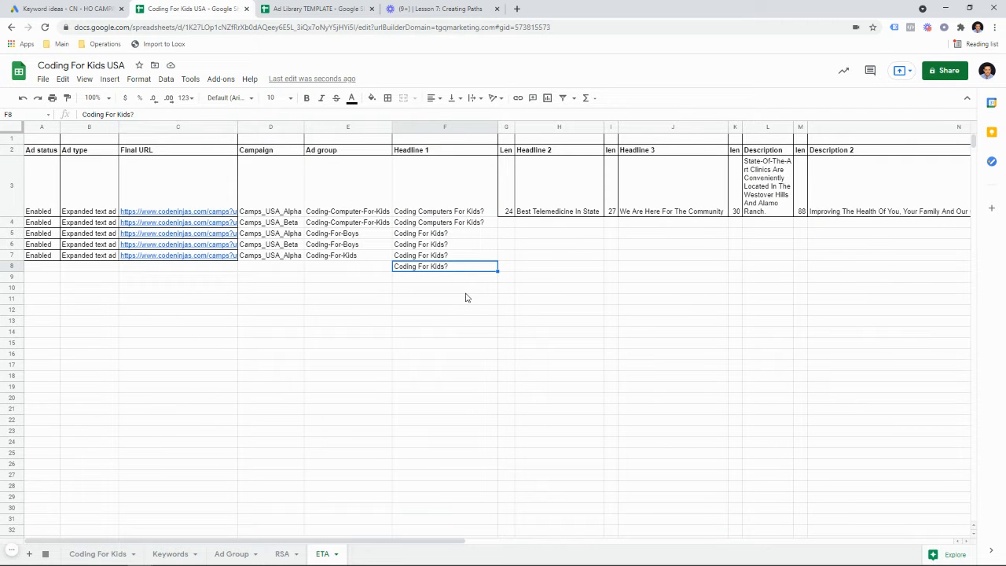
pyautogui.press('Delete')
pyautogui.click(330, 9)
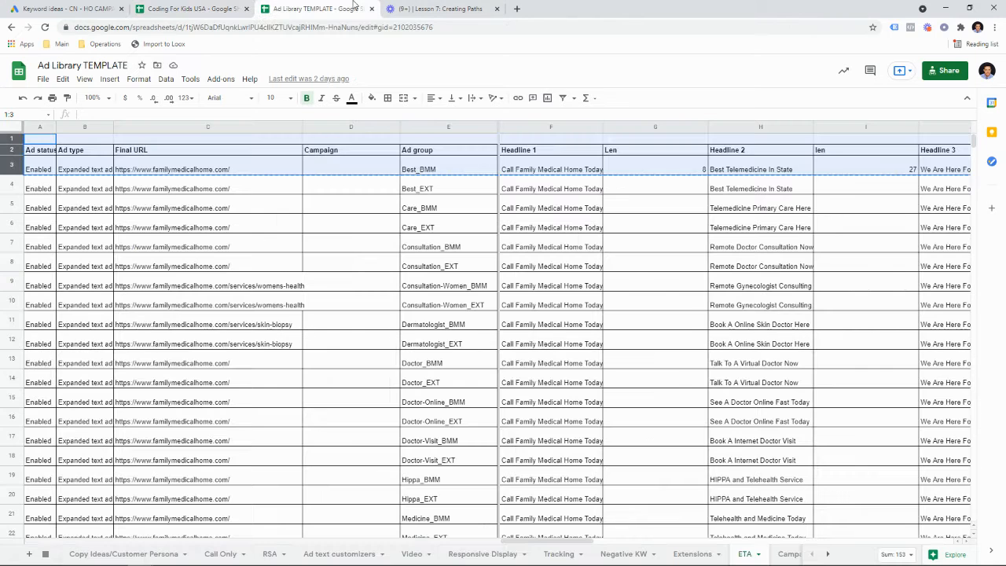
pyautogui.click(212, 8)
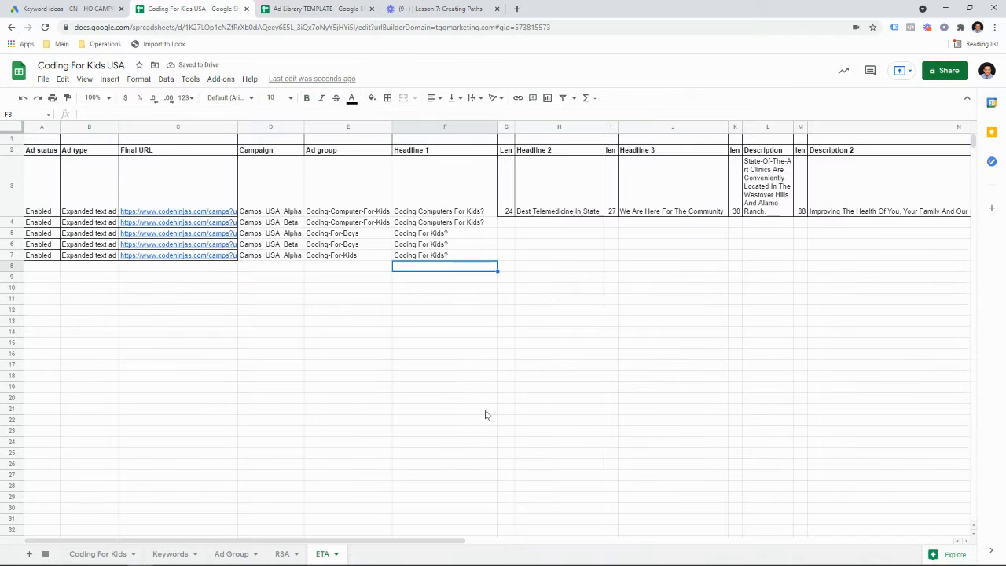
# Copy "Request More Information" from Headline 7 (Y3:Y6) of the RSA sheet into ETA Headline 2 from H3 and fill it down to row 7.
pyautogui.moveTo(389, 545); pyautogui.dragTo(427, 558)
pyautogui.click(282, 553)
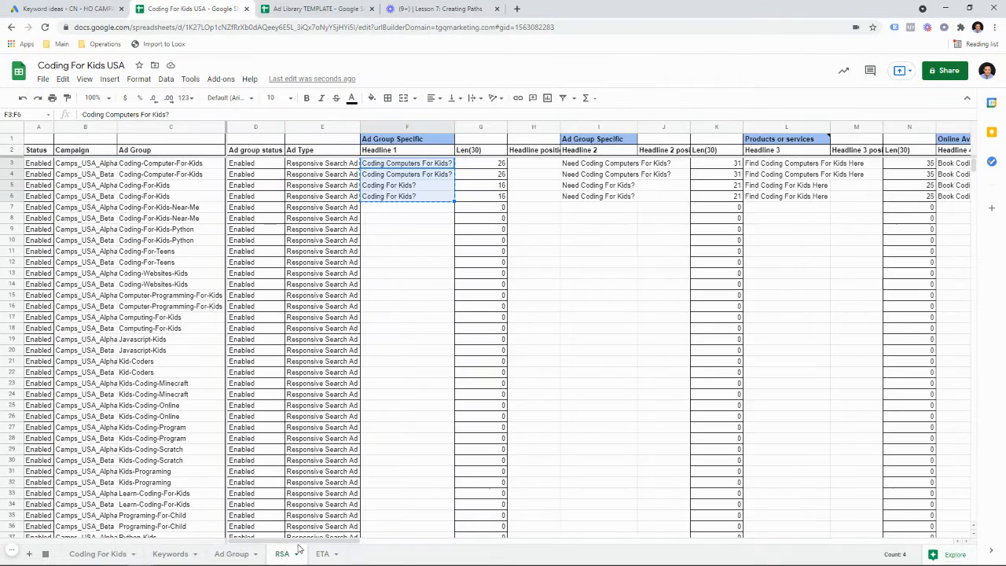
pyautogui.moveTo(298, 543); pyautogui.dragTo(484, 514)
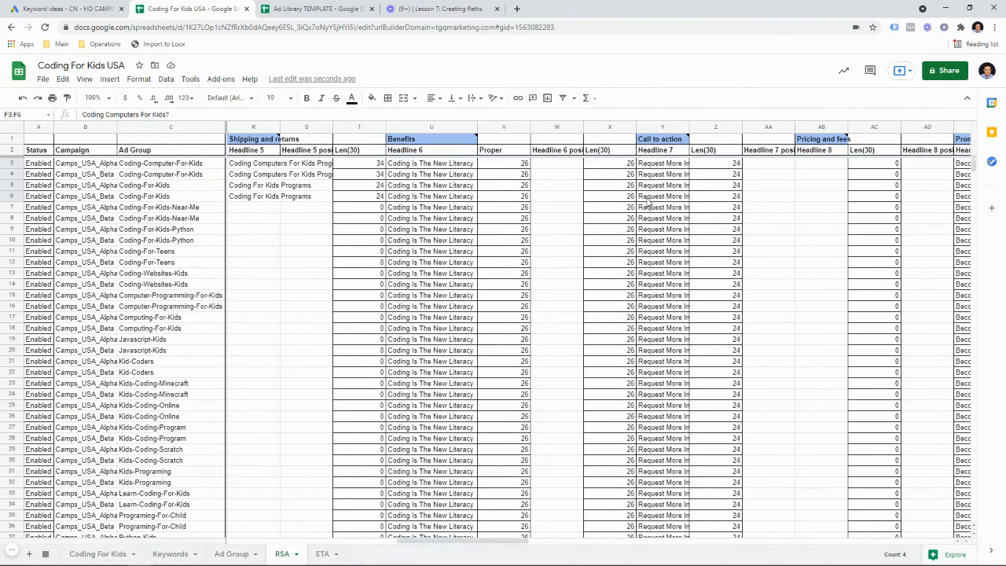
pyautogui.moveTo(662, 163); pyautogui.dragTo(658, 202)
pyautogui.hotkey('ctrl', 'c')
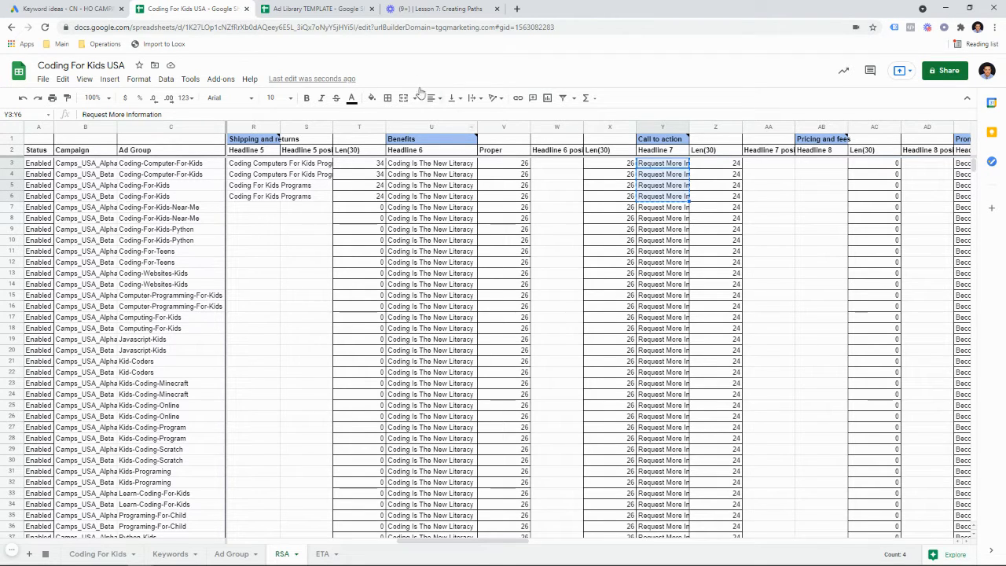
pyautogui.click(322, 553)
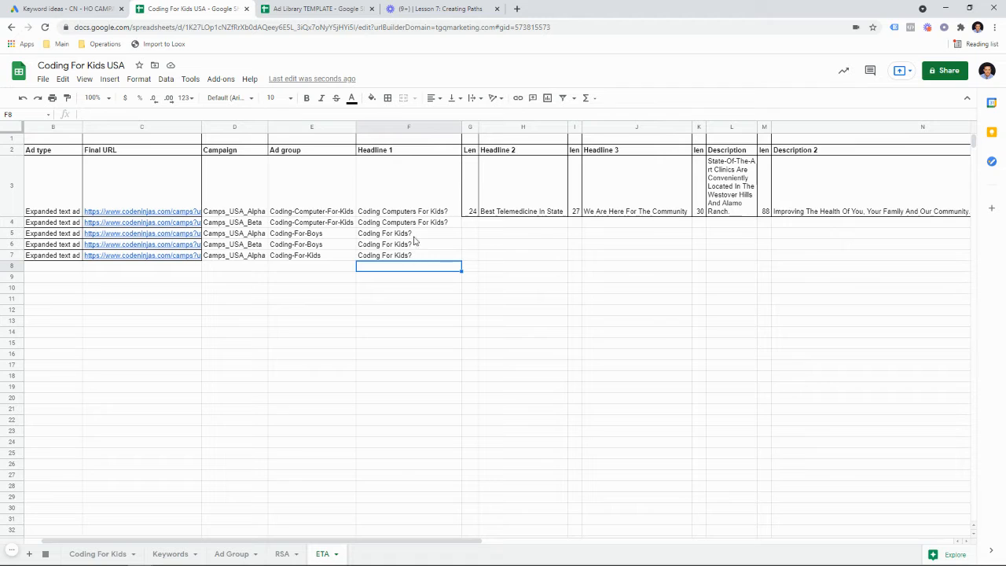
pyautogui.click(534, 213)
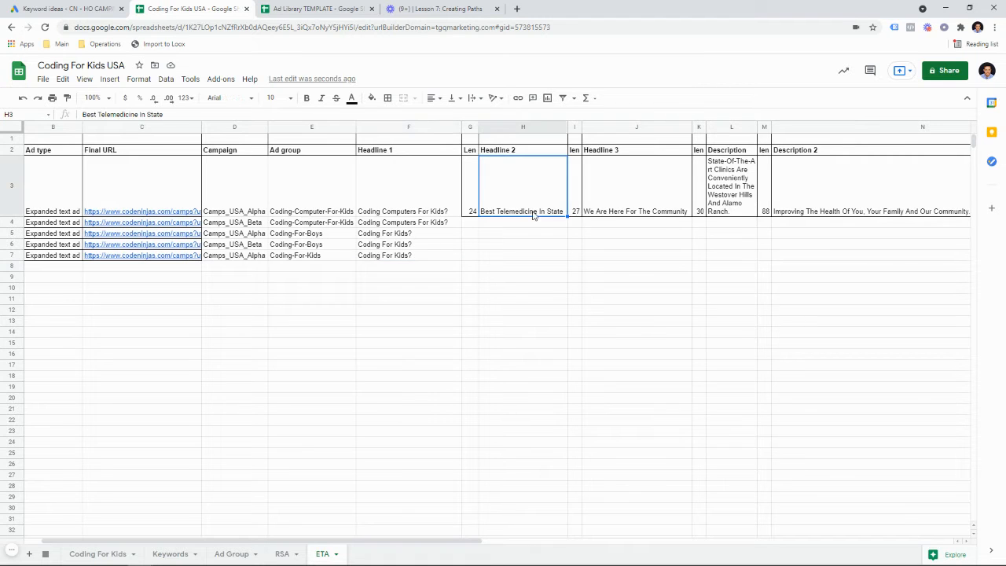
pyautogui.hotkey('ctrl', 'v')
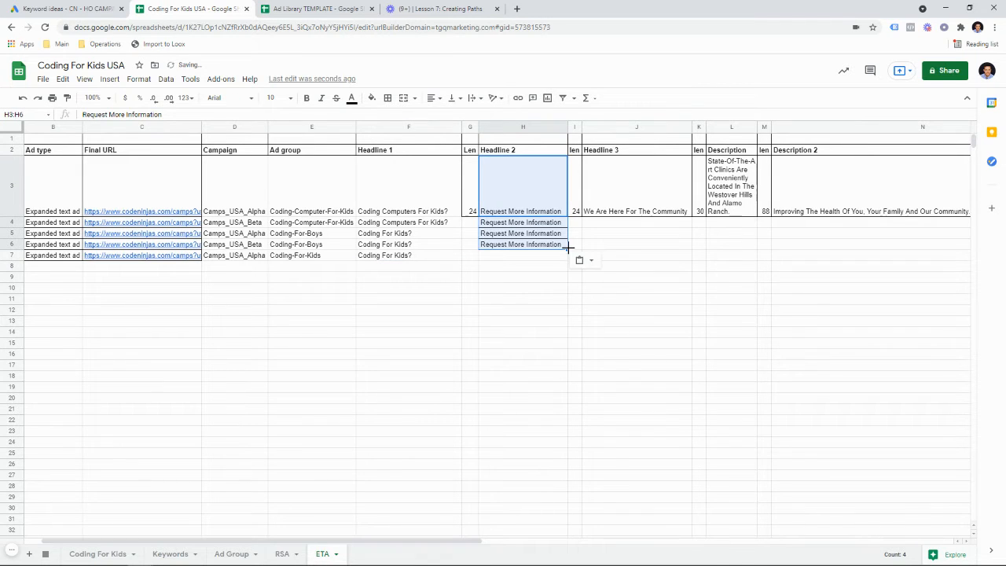
pyautogui.moveTo(567, 246); pyautogui.dragTo(573, 251)
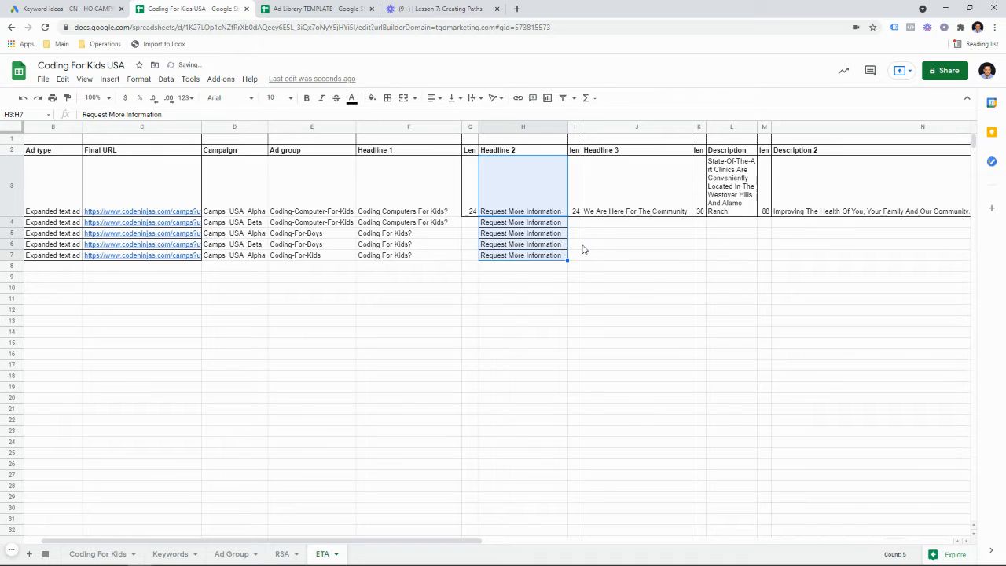
pyautogui.click(578, 245)
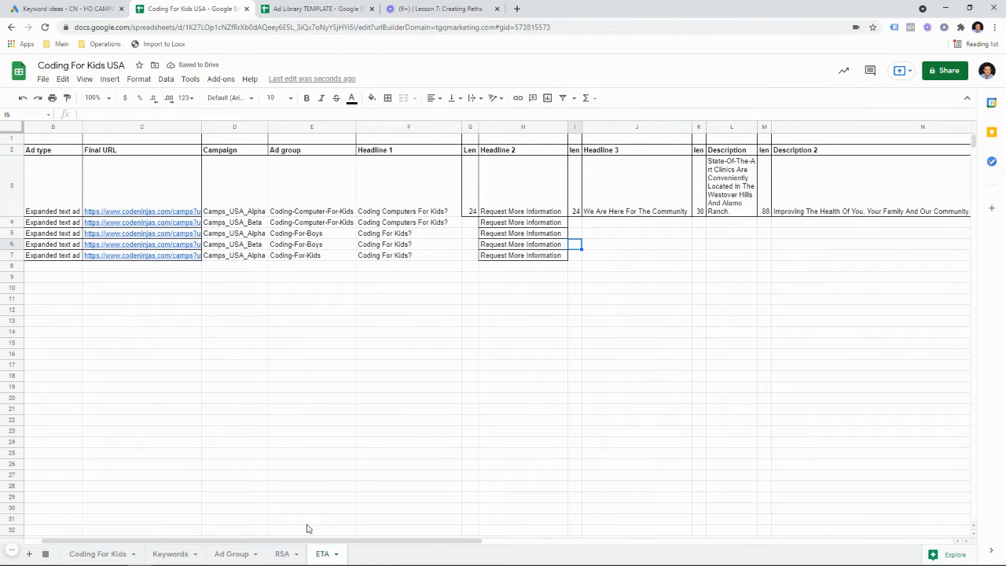
# Copy "Kids Have Fun & See Results" from Headline 11 (AL3:AL8) of the RSA sheet into ETA Headline 3 from J3, and clear the surplus J8.
pyautogui.click(283, 553)
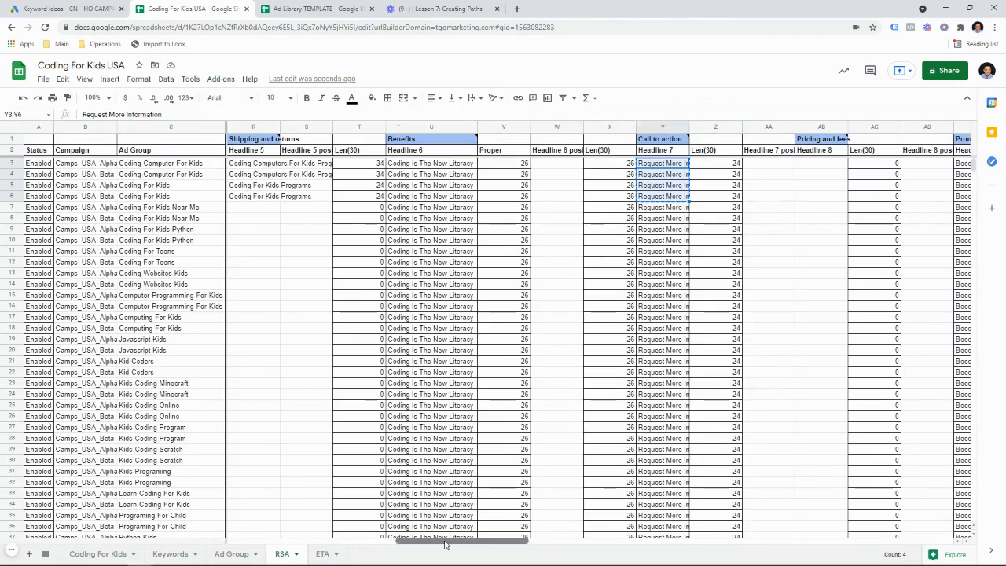
pyautogui.moveTo(393, 545); pyautogui.dragTo(551, 540)
pyautogui.click(641, 165)
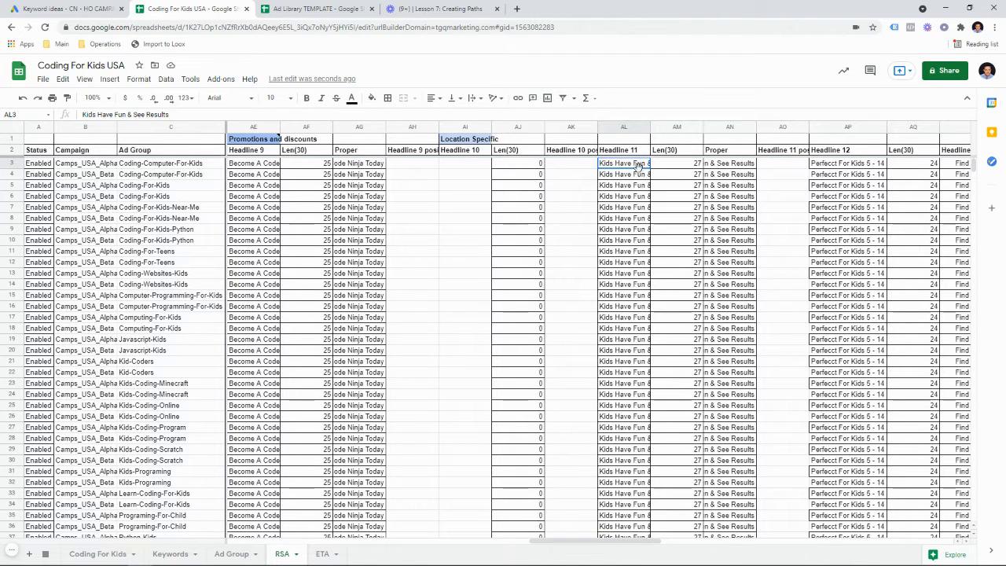
pyautogui.moveTo(637, 165); pyautogui.dragTo(640, 221)
pyautogui.hotkey('ctrl', 'c')
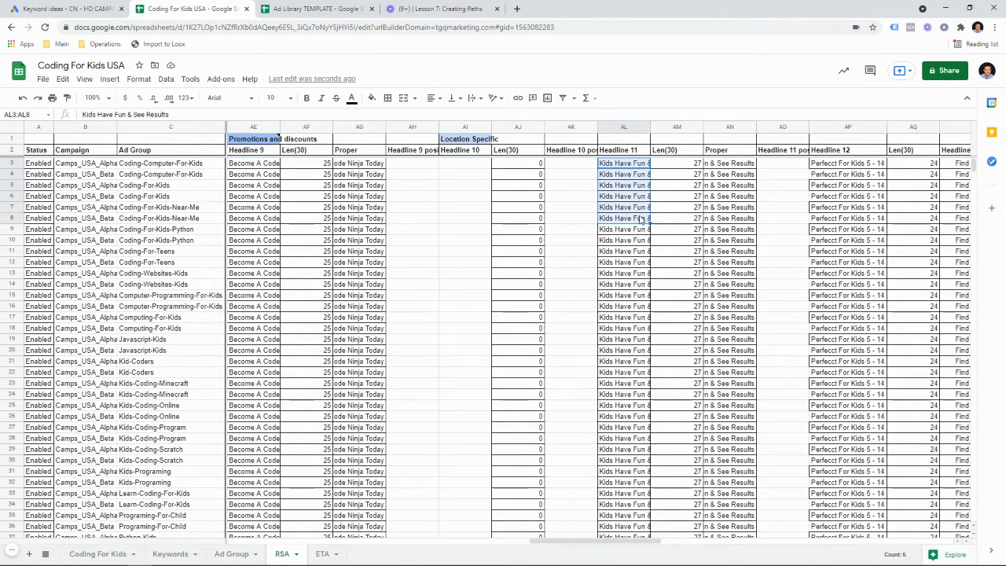
pyautogui.click(330, 8)
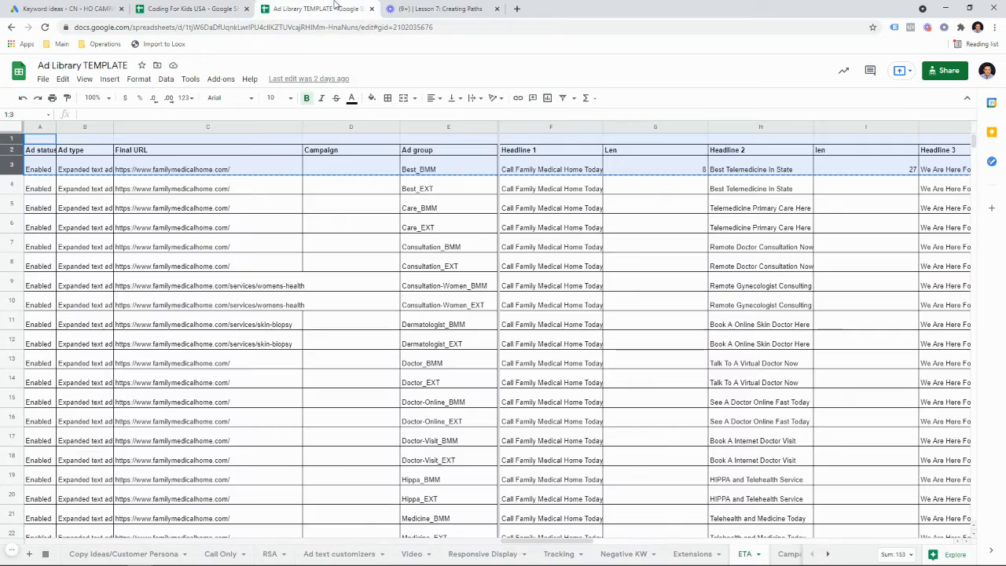
pyautogui.click(236, 9)
pyautogui.click(322, 554)
pyautogui.click(645, 197)
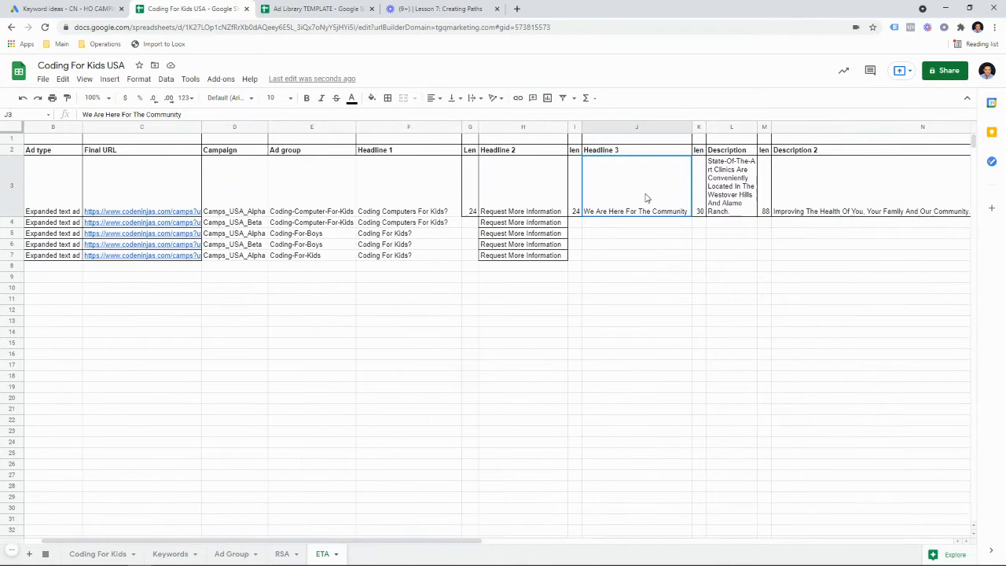
pyautogui.hotkey('ctrl', 'v')
pyautogui.click(649, 269)
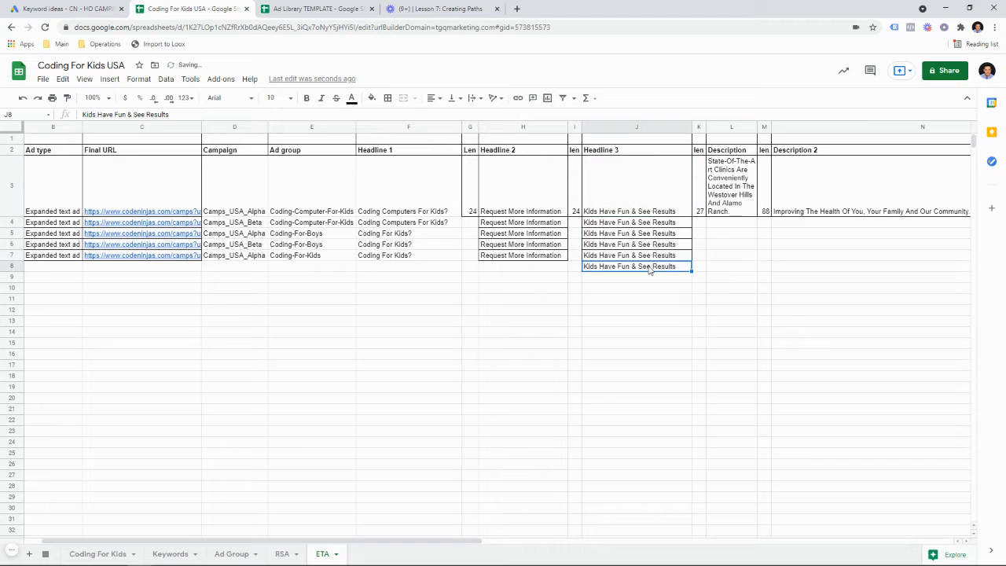
pyautogui.press('Delete')
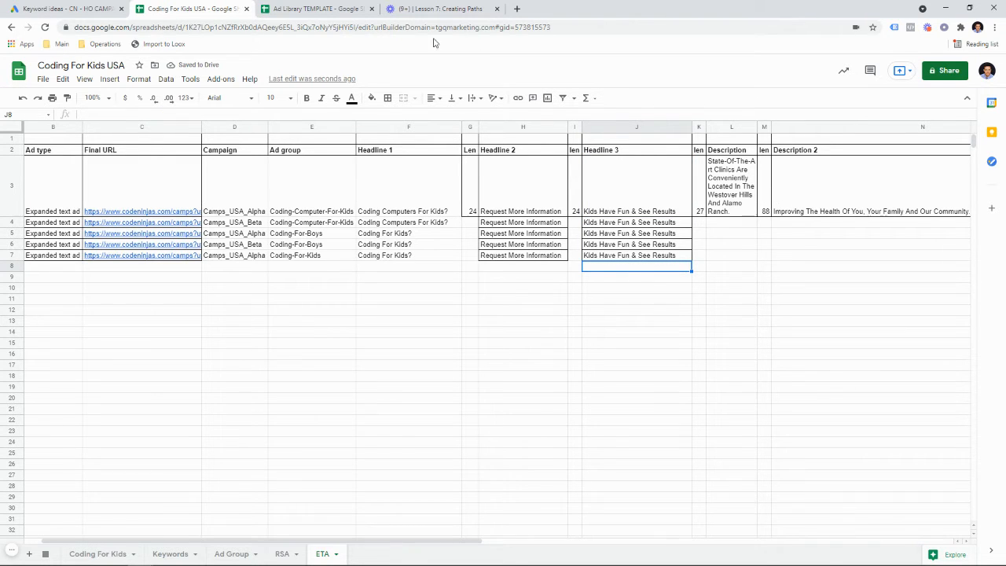
pyautogui.click(318, 8)
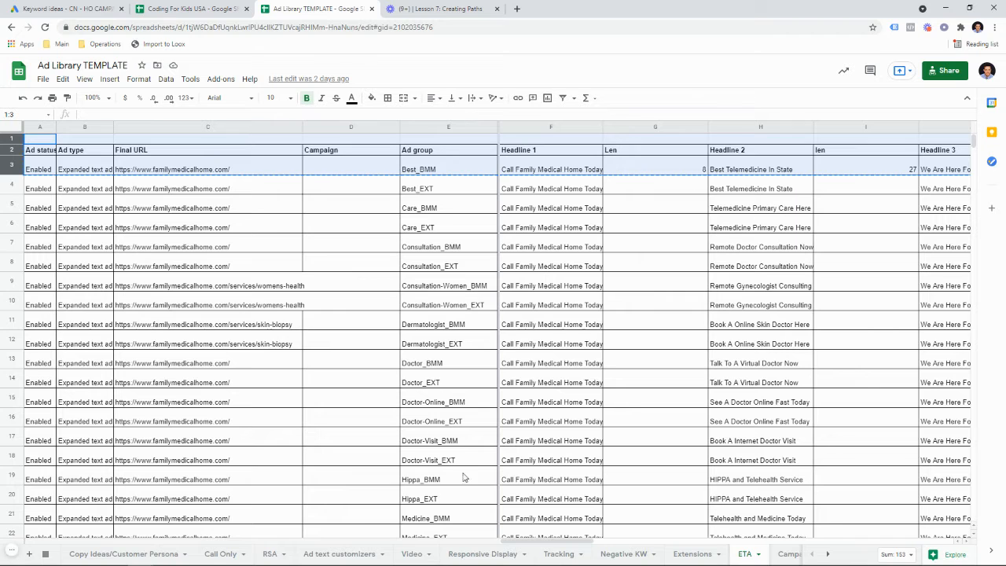
pyautogui.click(228, 8)
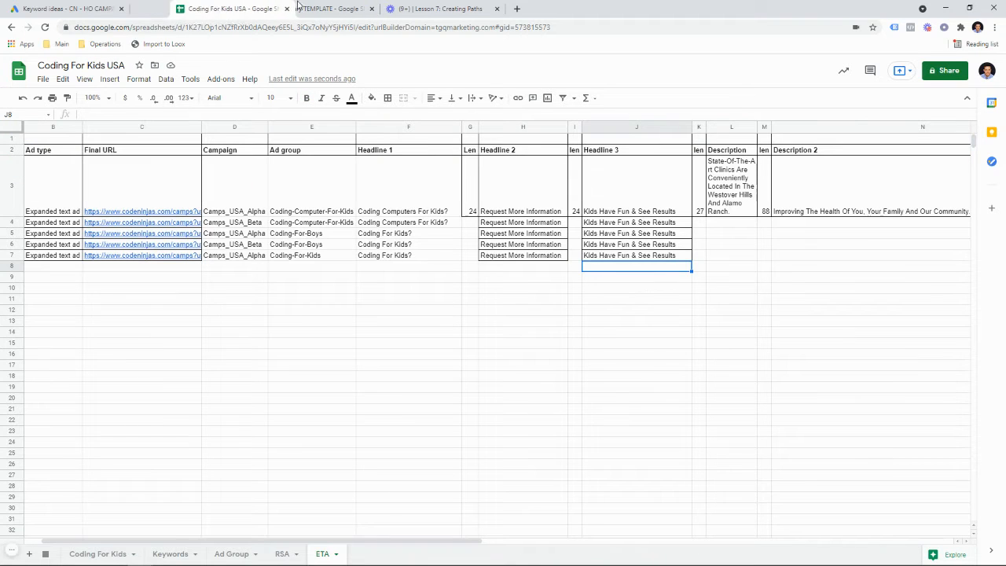
# Close the TEMPLATE spreadsheet and copy the Description 1 entries in AY3:AY8 of the RSA sheet into the ETA sheet's Description column from L3.
pyautogui.click(372, 9)
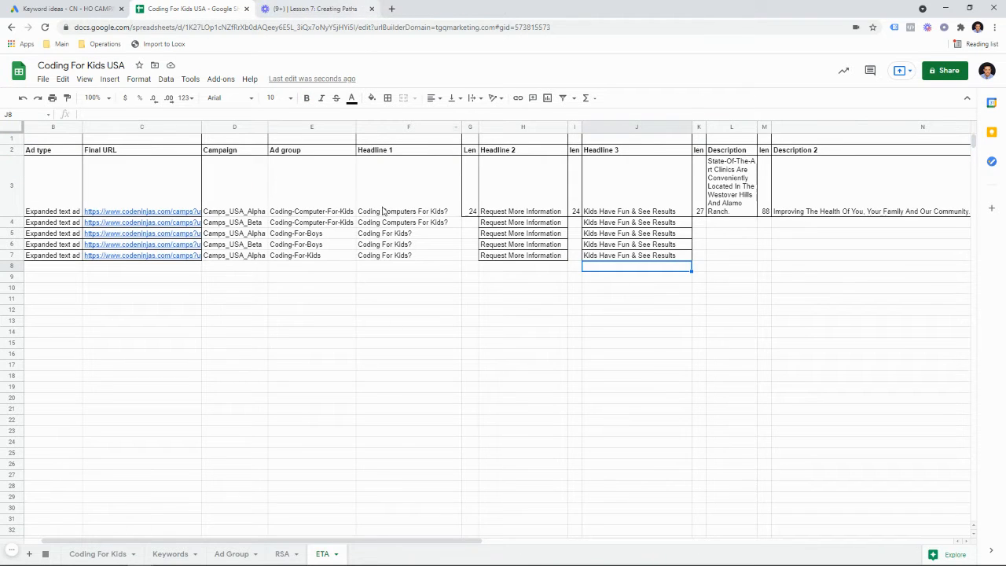
pyautogui.click(295, 554)
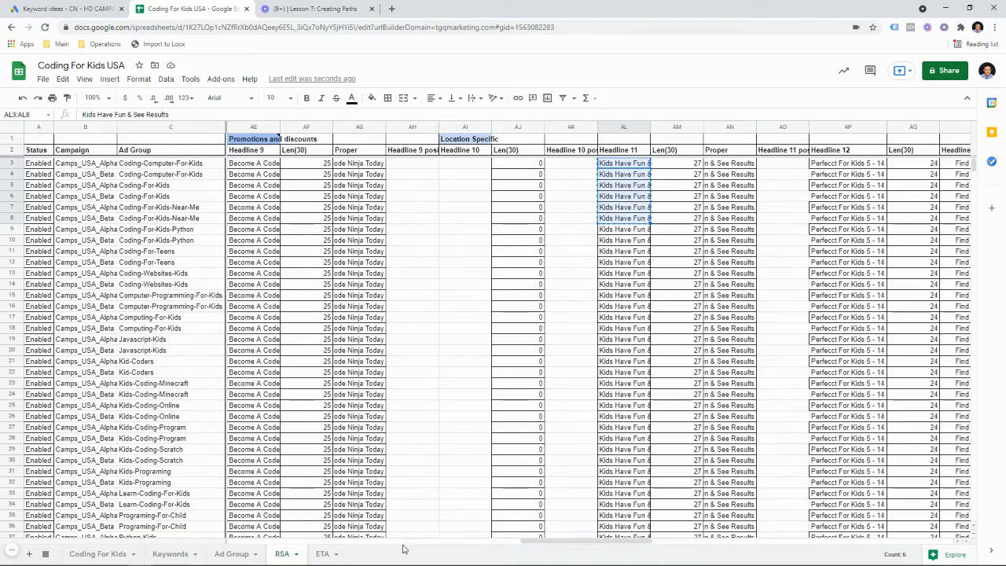
pyautogui.moveTo(573, 542); pyautogui.dragTo(743, 547)
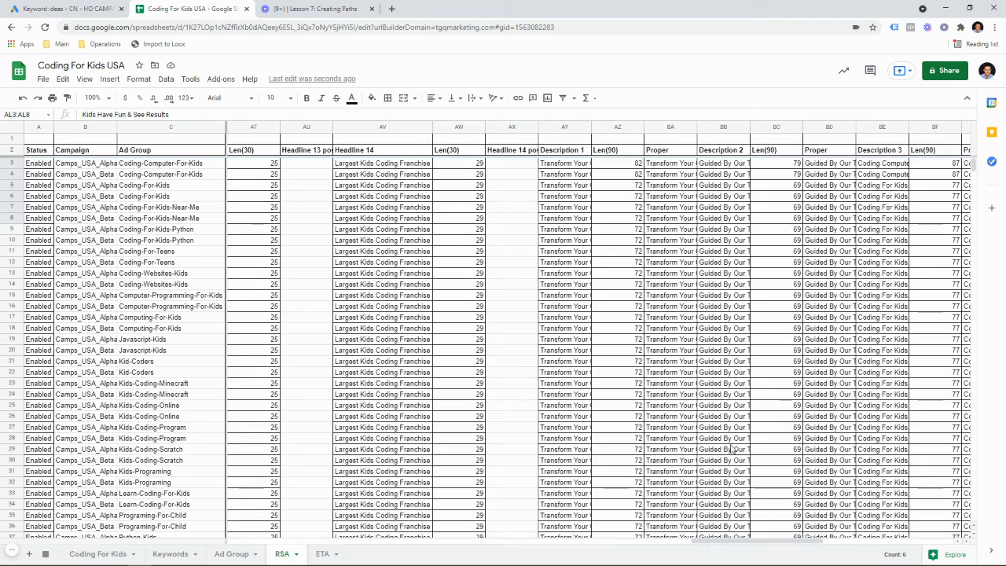
pyautogui.moveTo(577, 167); pyautogui.dragTo(577, 221)
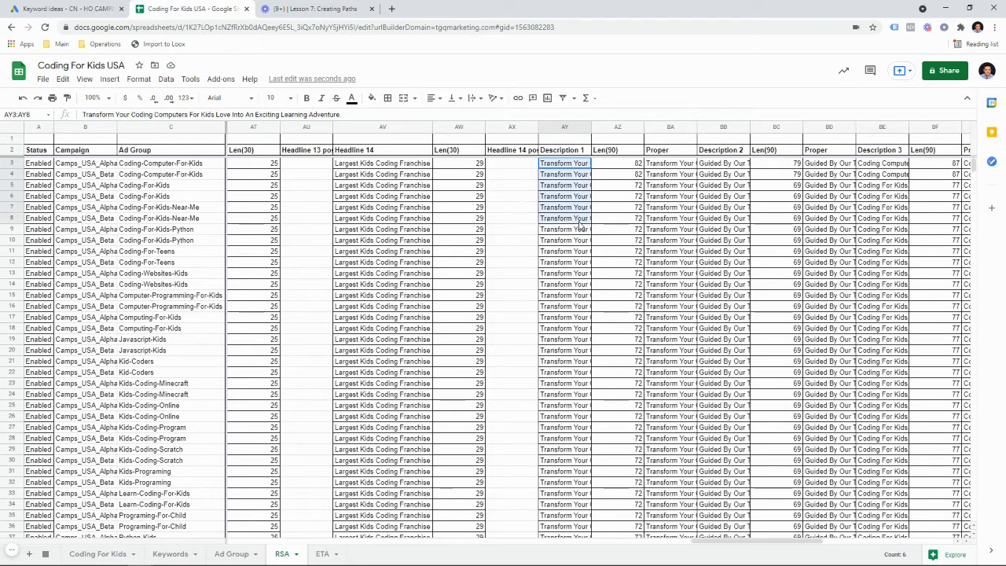
pyautogui.click(322, 553)
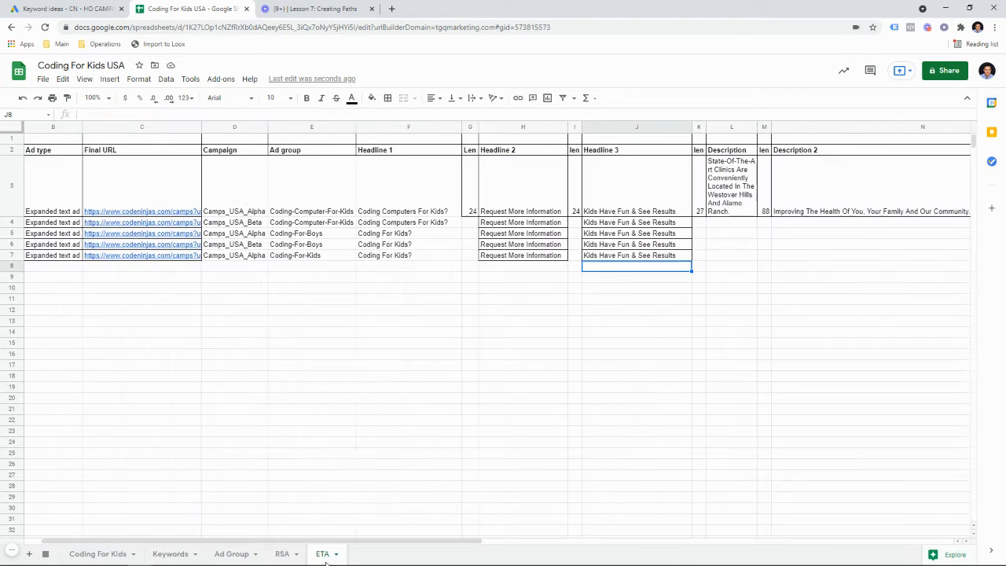
pyautogui.click(732, 212)
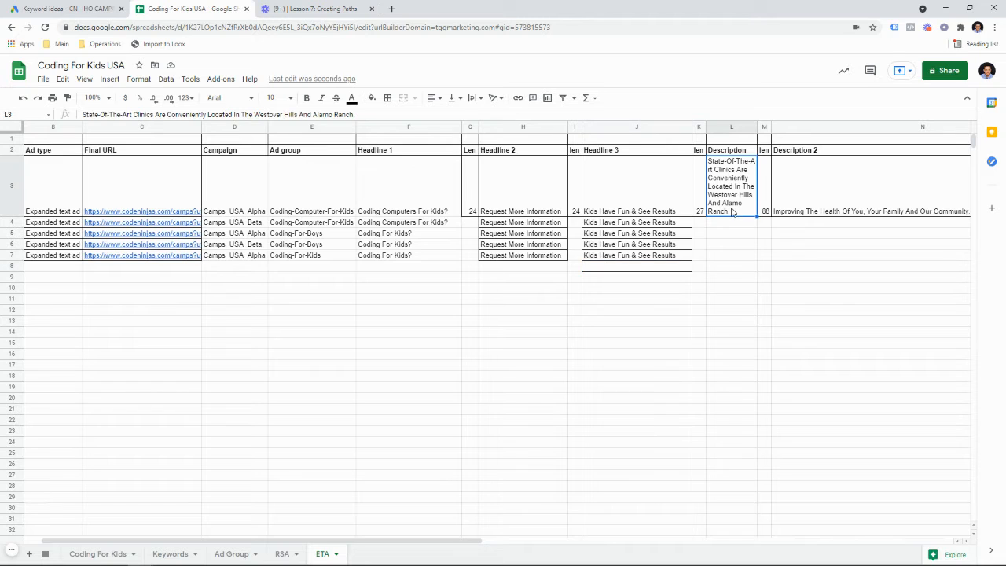
pyautogui.write('Transform Your Coding Computers For Kids Love Into An Exciting Learning Adventure. Transform Your Coding Computers For Kids Love Into An Exciting Learning Adventure. Transform Your Coding For Kids Love Into An Exciting Learning Adventure. Transform Your Coding For Kids Love Into An Exciting Learning Adventure. Transform Your Coding For Kids Love Into An Exciting Learning Adventure. Transform Your Coding For Kids Love Into An Exciting Learning Adventure.')
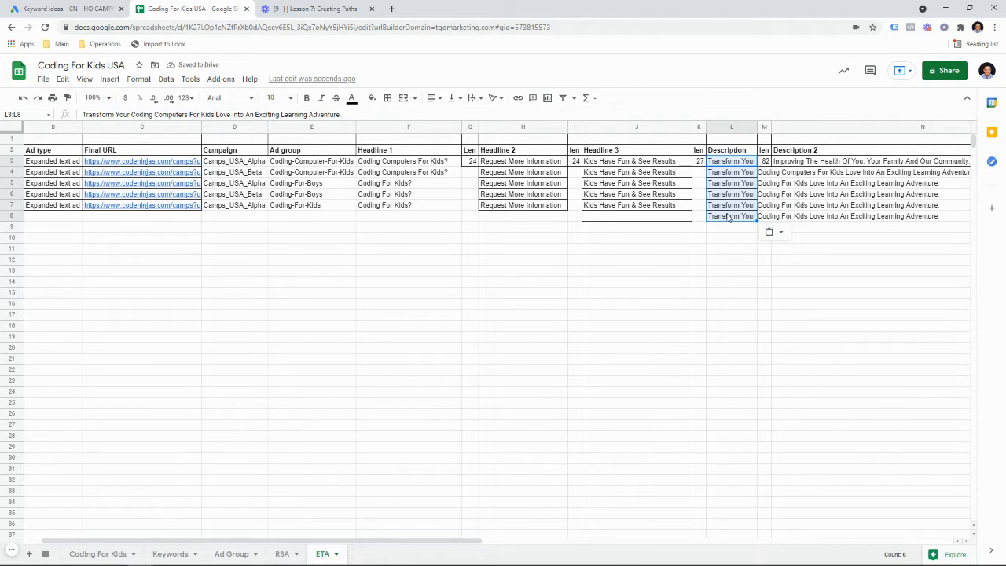
# Clear the surplus description in L8 of the ETA sheet.
pyautogui.click(729, 218)
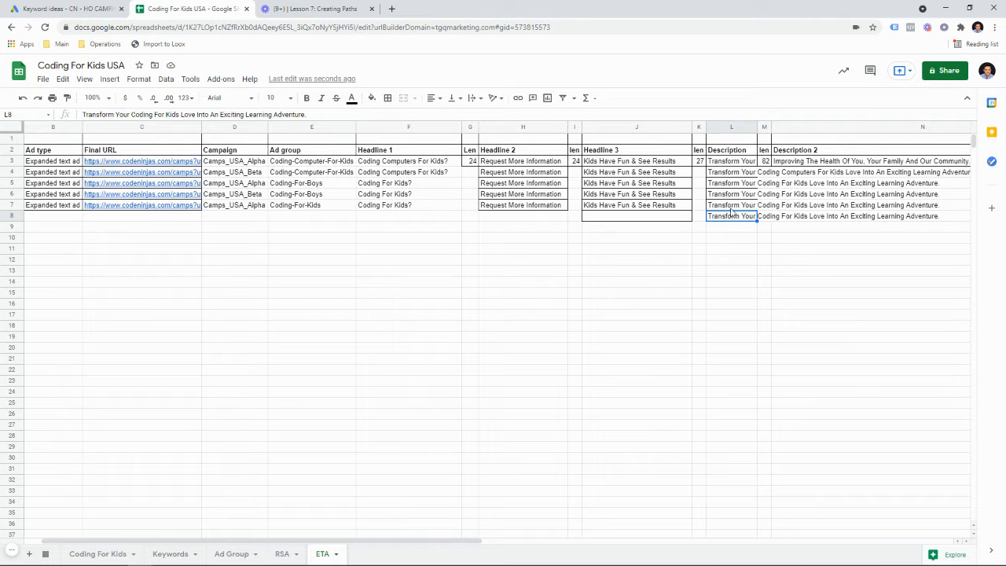
pyautogui.press('Delete')
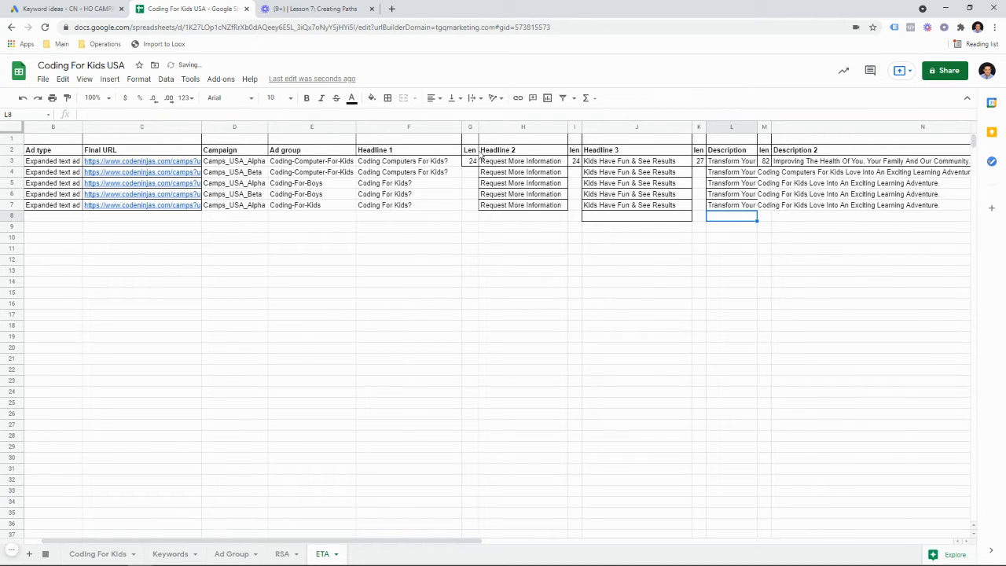
# Copy the Description 2 entries in BB3:BB8 of the RSA sheet into ETA Description 2 from N3, and clear the surplus N8.
pyautogui.click(284, 553)
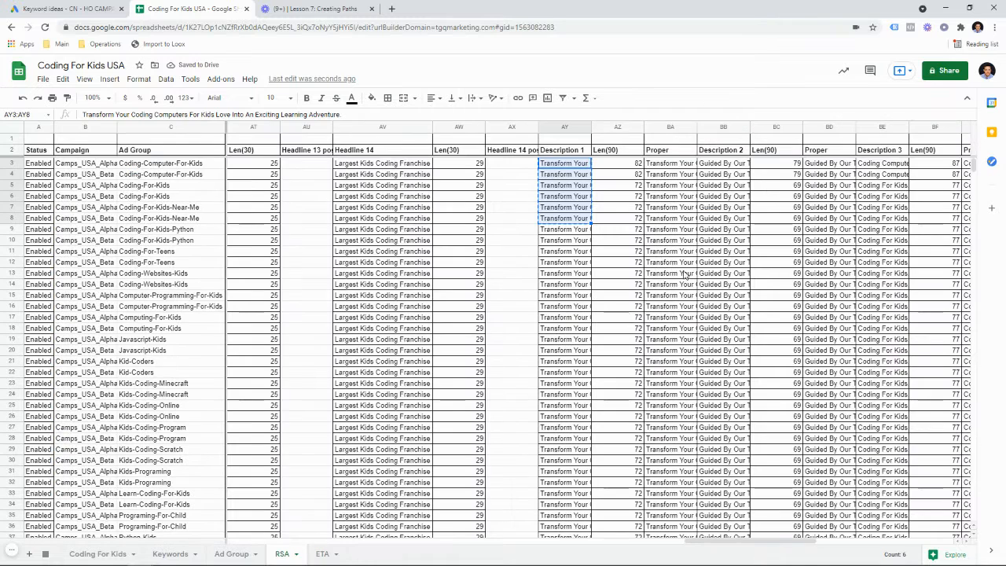
pyautogui.moveTo(723, 162); pyautogui.dragTo(722, 221)
pyautogui.click(314, 9)
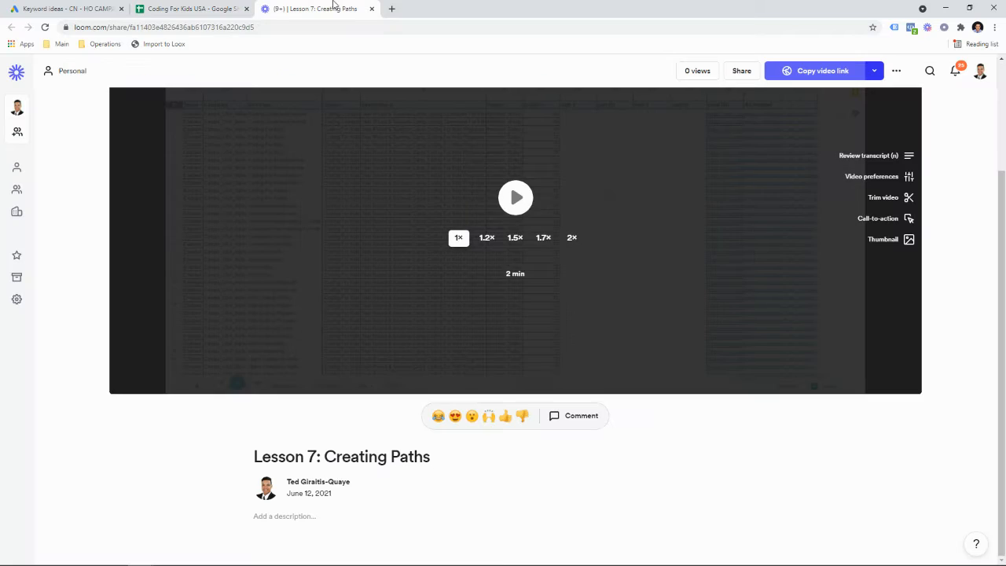
pyautogui.click(225, 8)
pyautogui.click(322, 554)
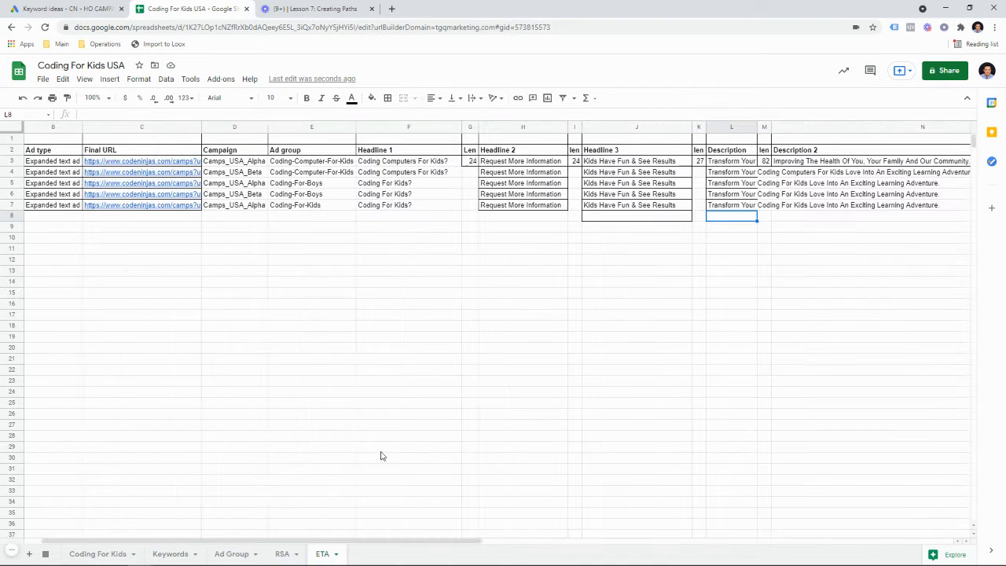
pyautogui.click(805, 162)
pyautogui.hotkey('ctrl', 'v')
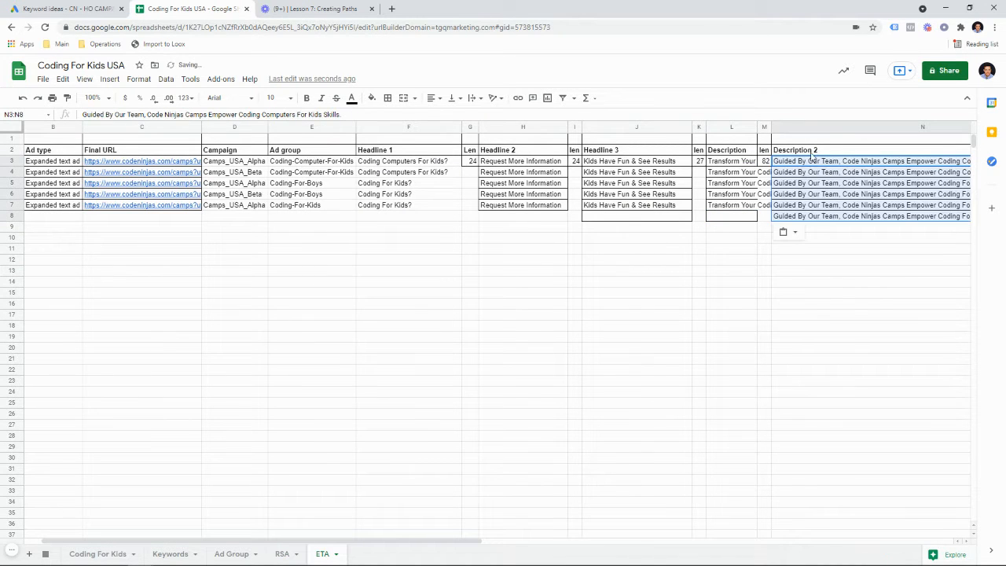
pyautogui.click(789, 217)
pyautogui.press('Delete')
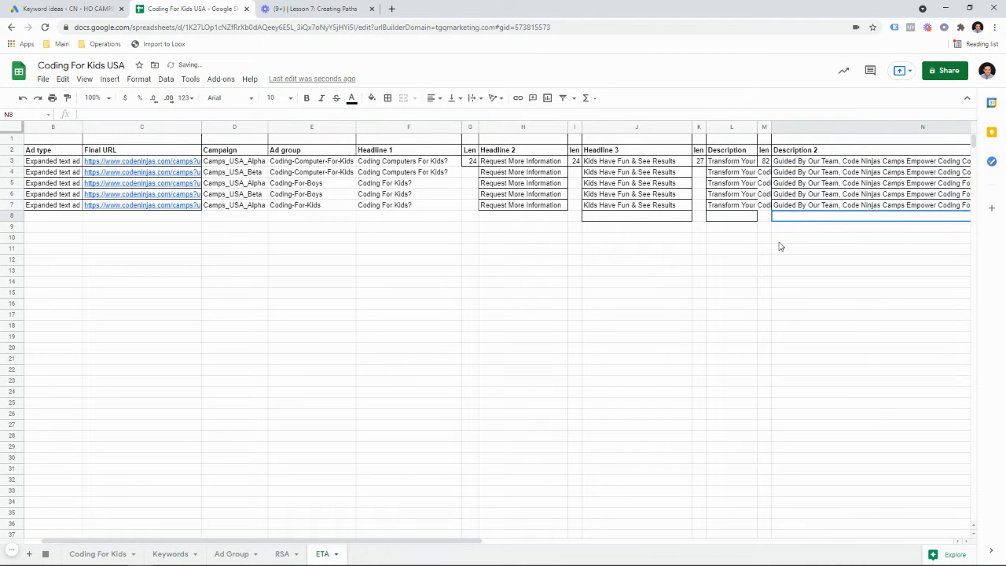
# Copy Path 1 (BK3:BK8) and Path 2 (BN3:BN8) of the RSA sheet together into the ETA path columns from O3, and clear the surplus O8:P8.
pyautogui.click(420, 536)
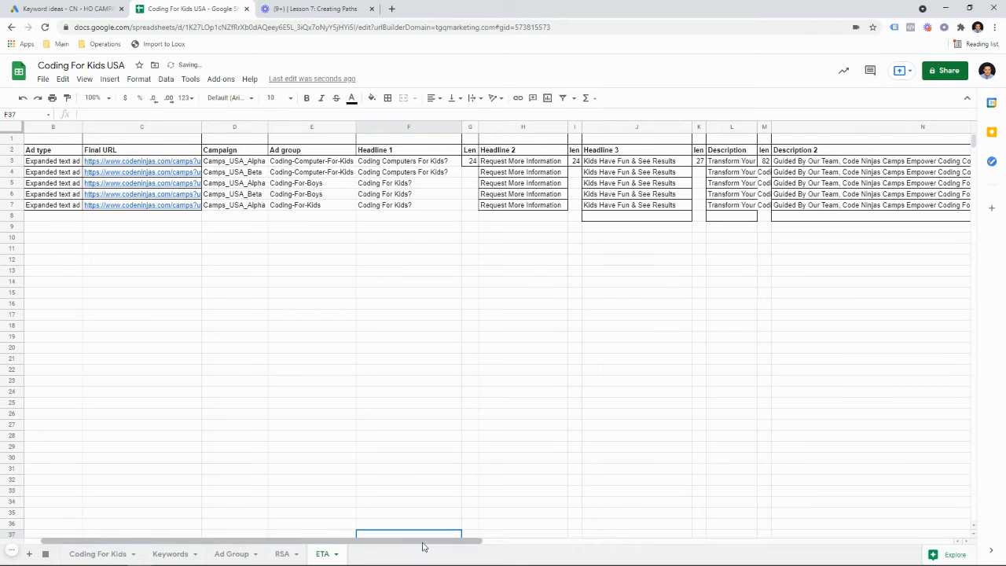
pyautogui.moveTo(422, 541); pyautogui.dragTo(685, 504)
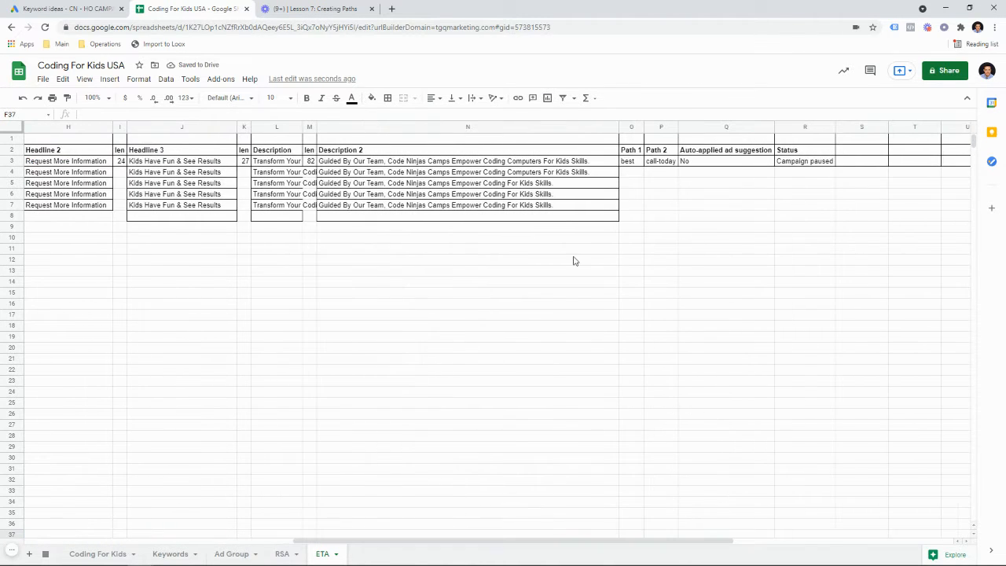
pyautogui.click(291, 554)
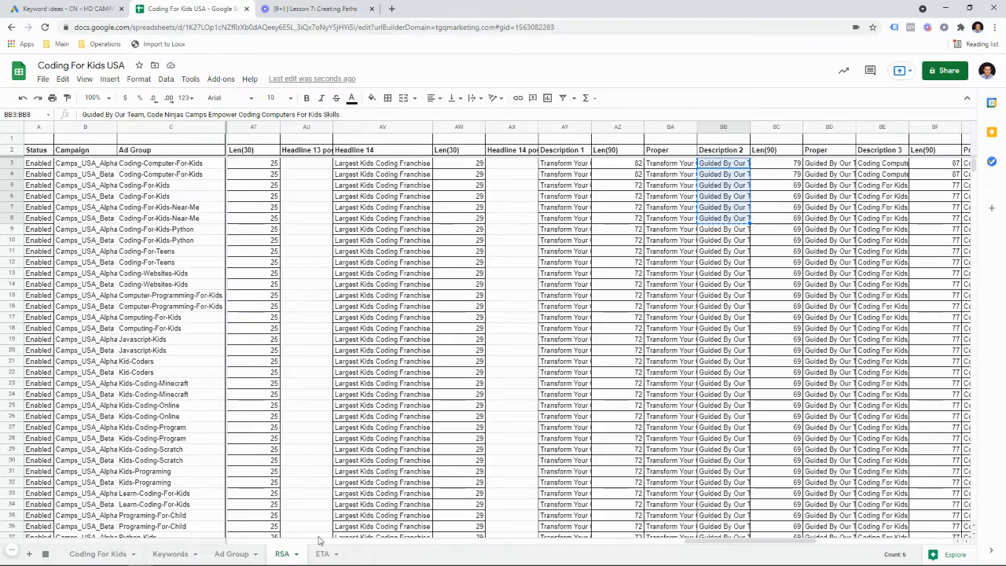
pyautogui.moveTo(738, 541); pyautogui.dragTo(872, 543)
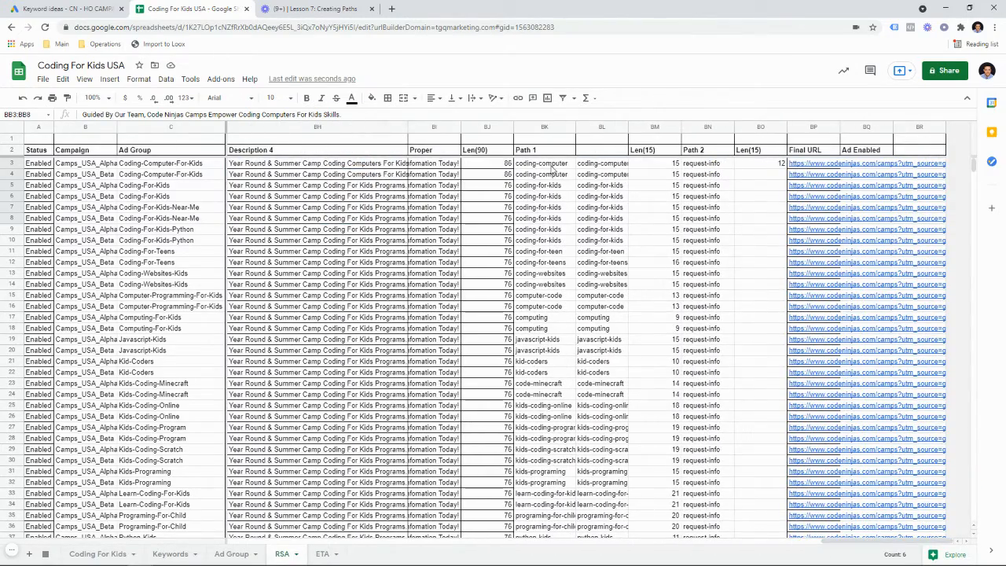
pyautogui.moveTo(551, 166); pyautogui.dragTo(550, 221)
pyautogui.moveTo(700, 165); pyautogui.dragTo(678, 216)
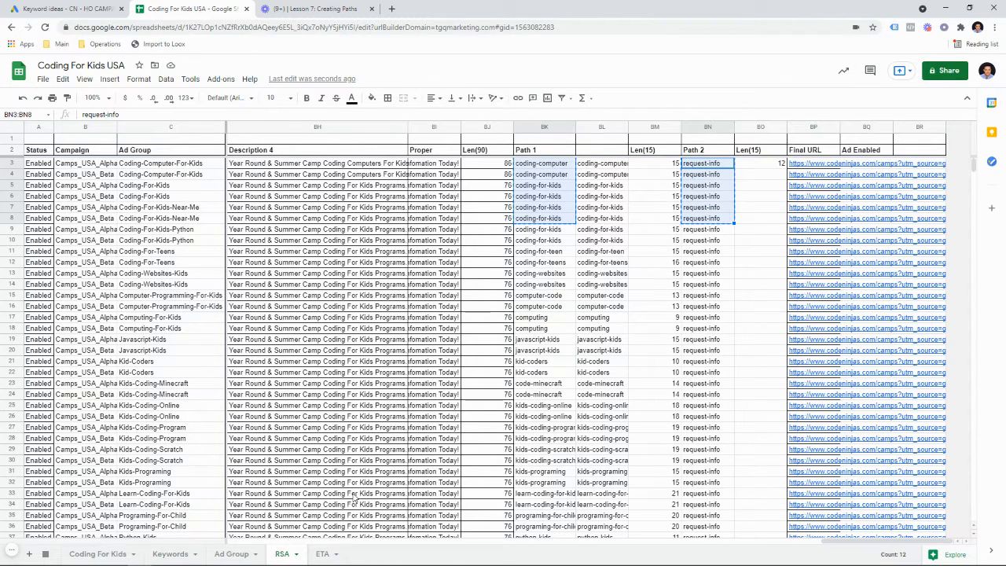
pyautogui.click(324, 553)
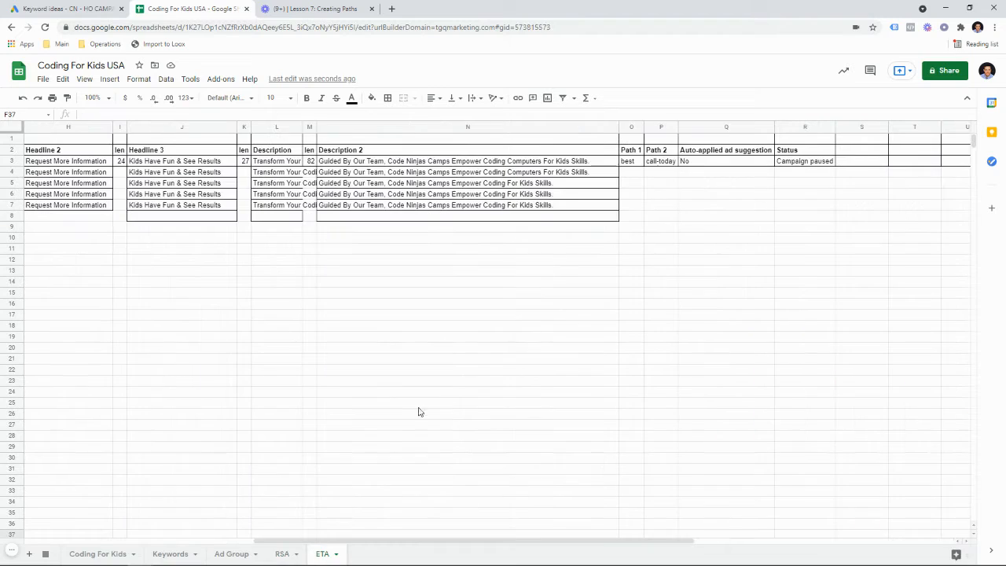
pyautogui.click(636, 165)
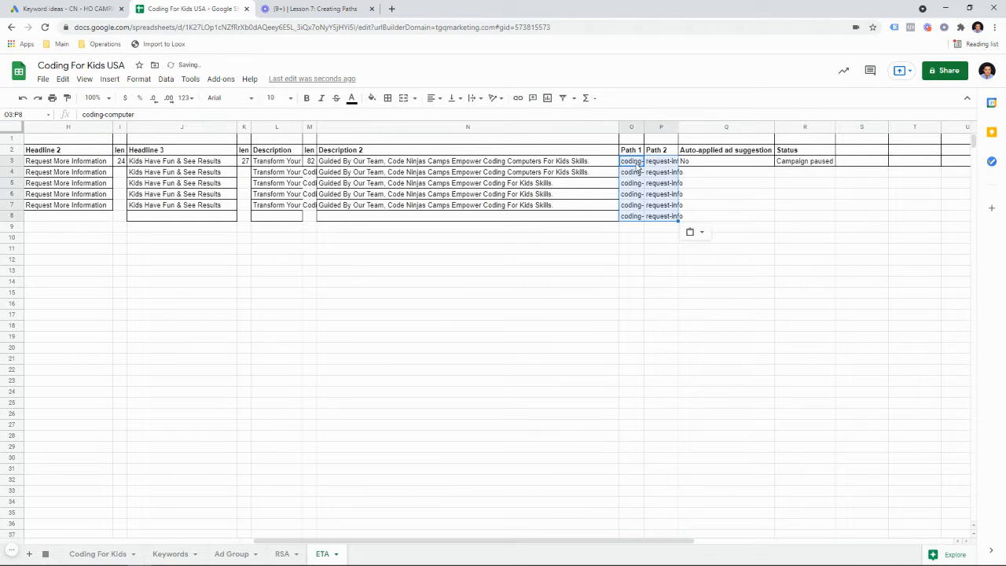
pyautogui.hotkey('ctrl', 'v')
pyautogui.moveTo(626, 220); pyautogui.dragTo(649, 222)
pyautogui.press('Delete')
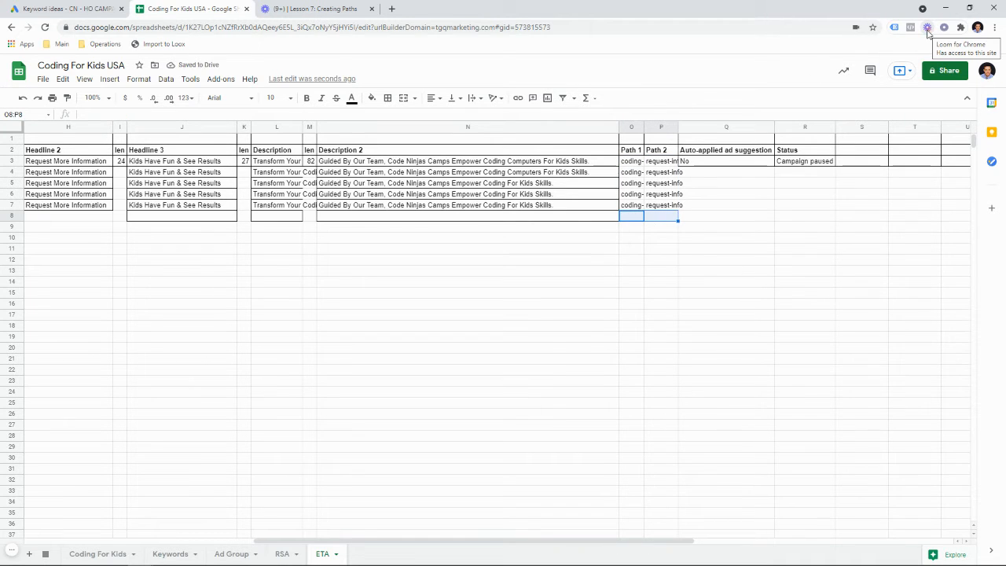
pyautogui.moveTo(449, 542); pyautogui.dragTo(386, 521)
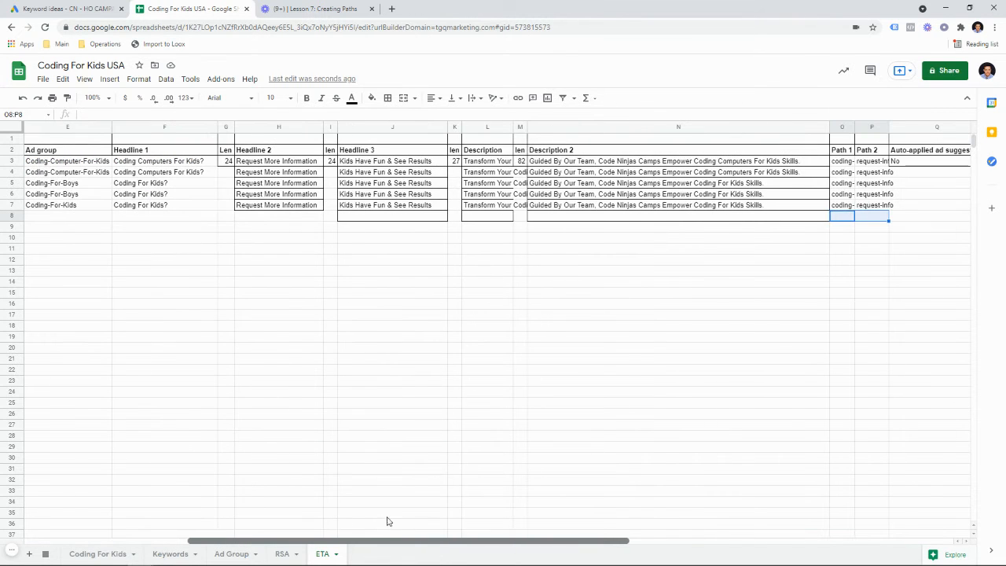